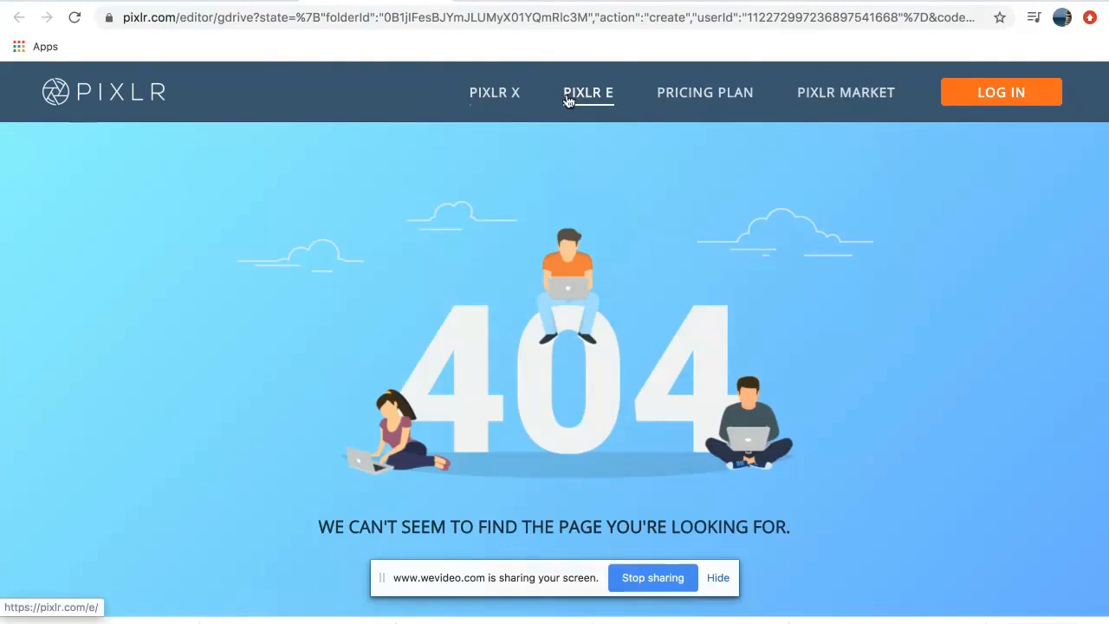
Create a blank Full HD Pixlr E document named Band Logo, 1920 x 1080 px, with the background turned off.
{"action": "left_click", "coordinate": [568, 101]}
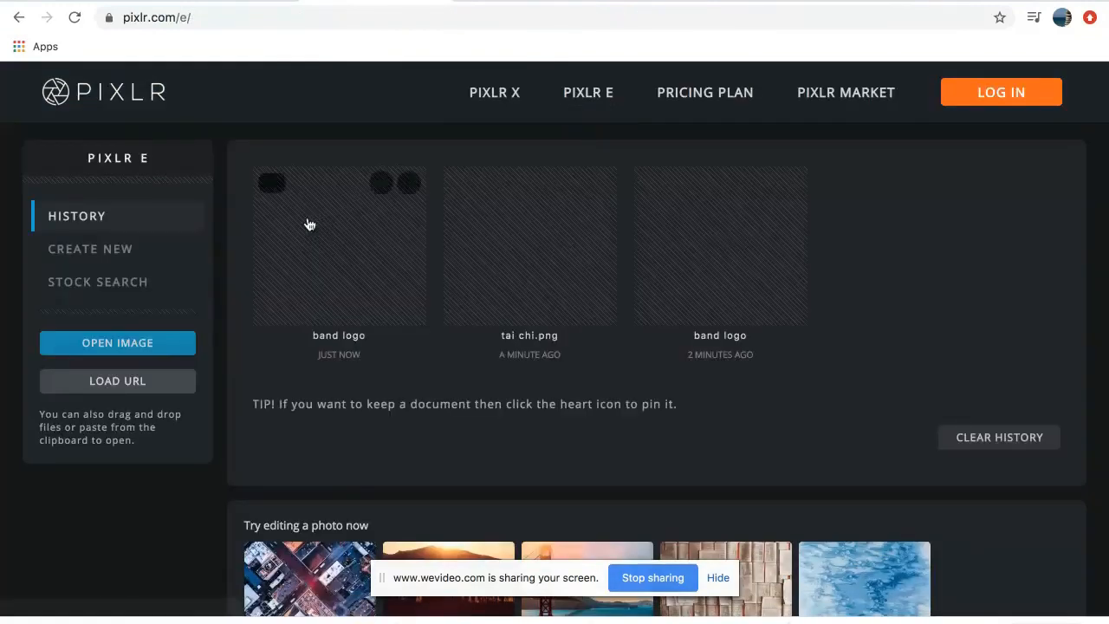
{"action": "left_click", "coordinate": [118, 257]}
{"action": "left_click", "coordinate": [915, 216]}
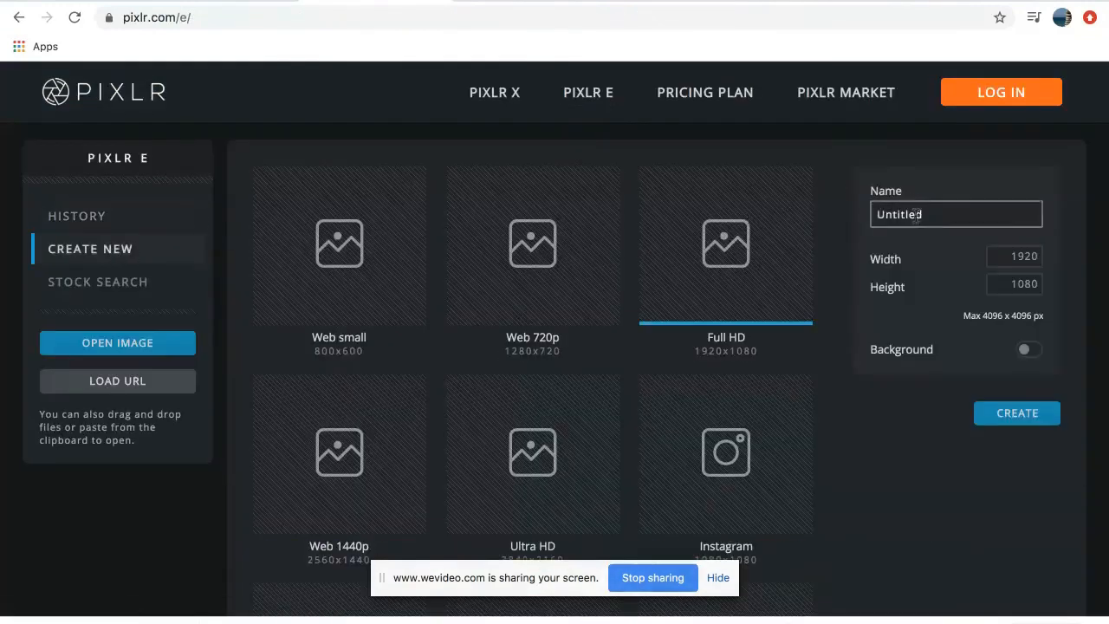
{"action": "double_click", "coordinate": [915, 216]}
{"action": "type", "text": "Band Logo"}
{"action": "left_click", "coordinate": [1030, 350]}
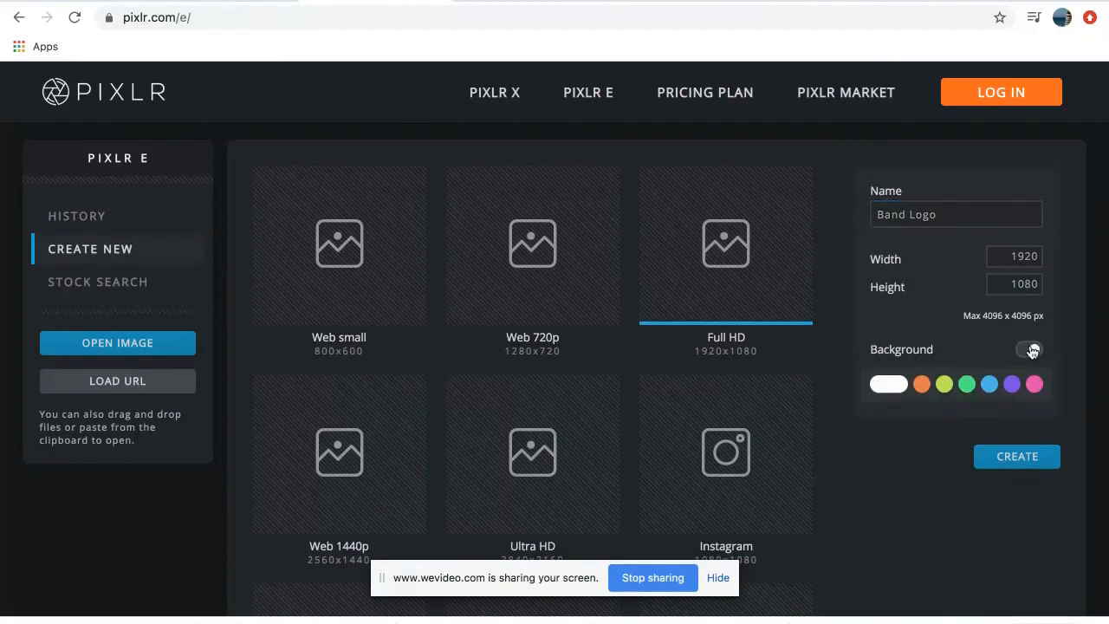
{"action": "left_click", "coordinate": [1032, 351]}
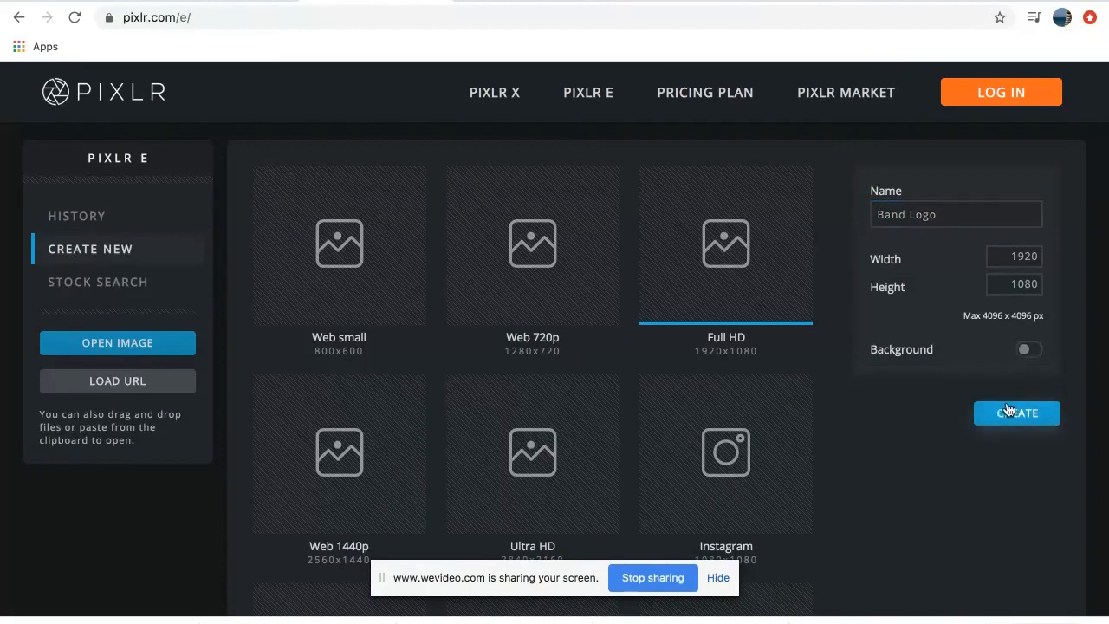
{"action": "left_click", "coordinate": [1007, 417]}
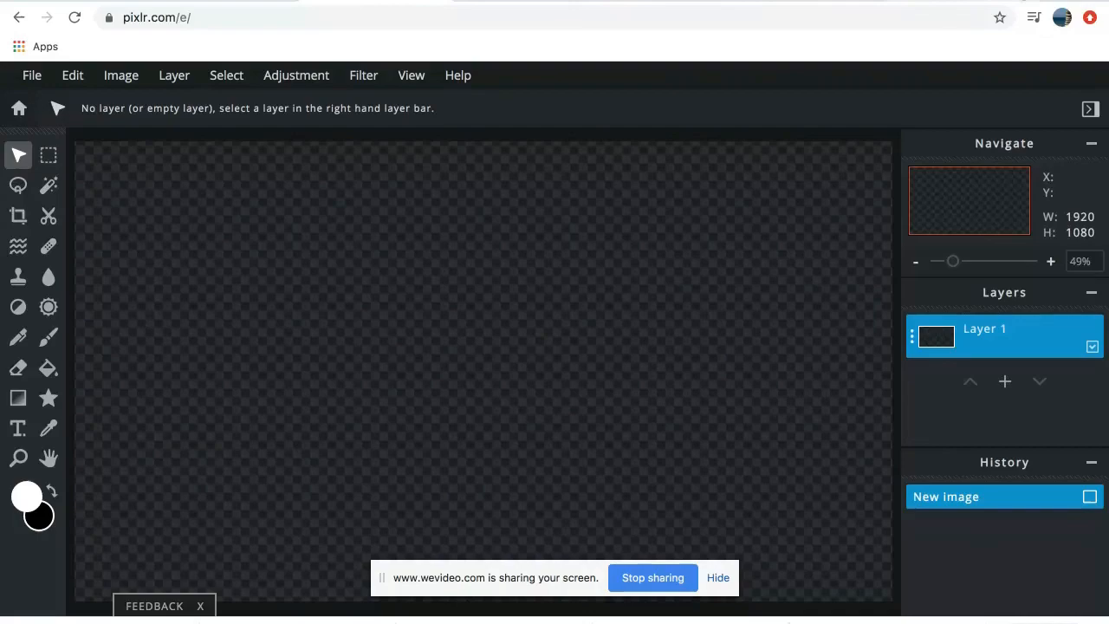
Find City scape.jpg among the local files and add it as a layer in the current document.
{"action": "left_click", "coordinate": [1062, 1]}
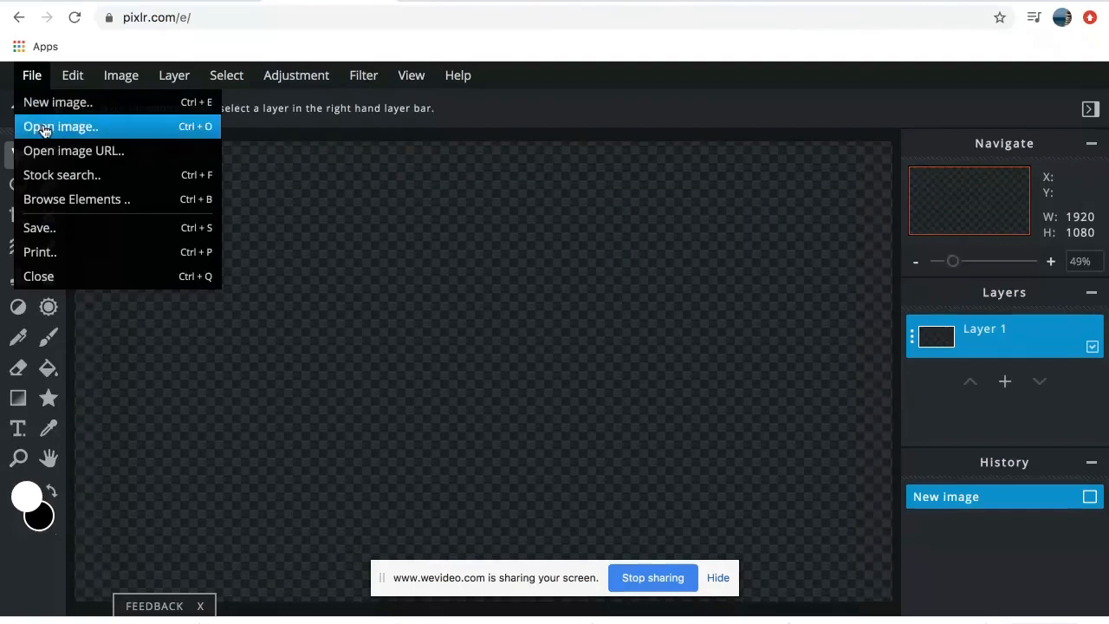
{"action": "left_click", "coordinate": [45, 128]}
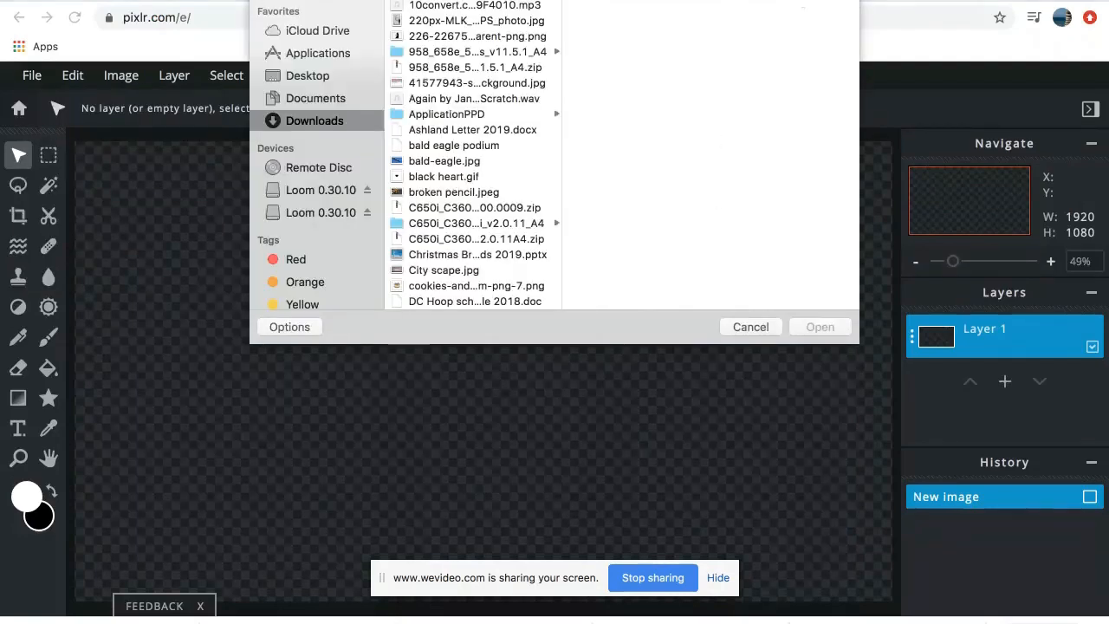
{"action": "type", "text": "city"}
{"action": "key", "text": "Return"}
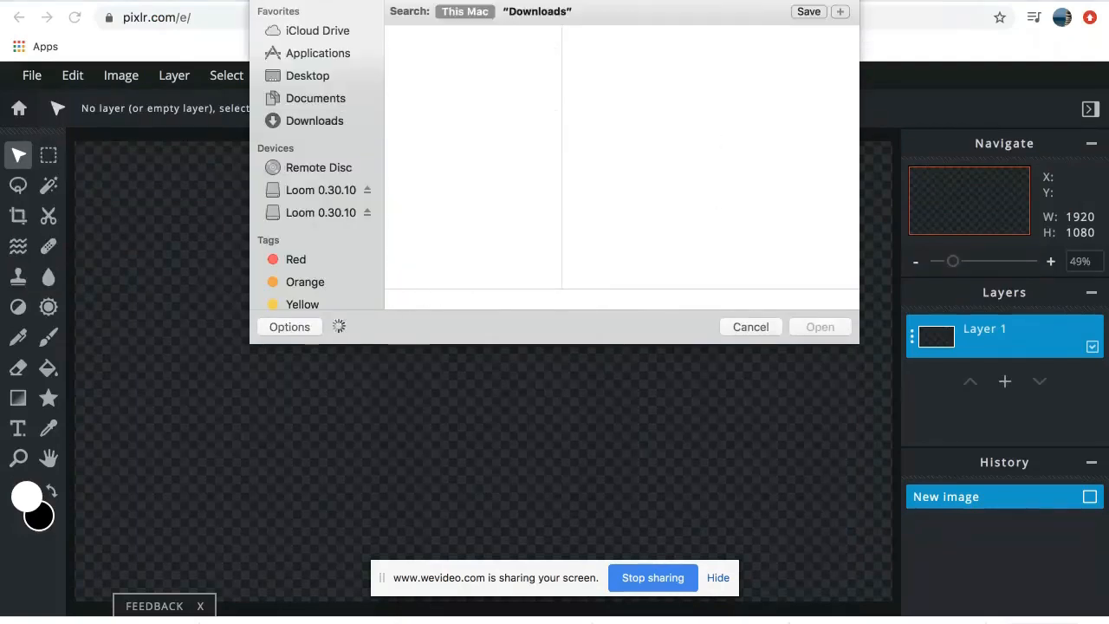
{"action": "left_click", "coordinate": [486, 54]}
{"action": "double_click", "coordinate": [487, 55]}
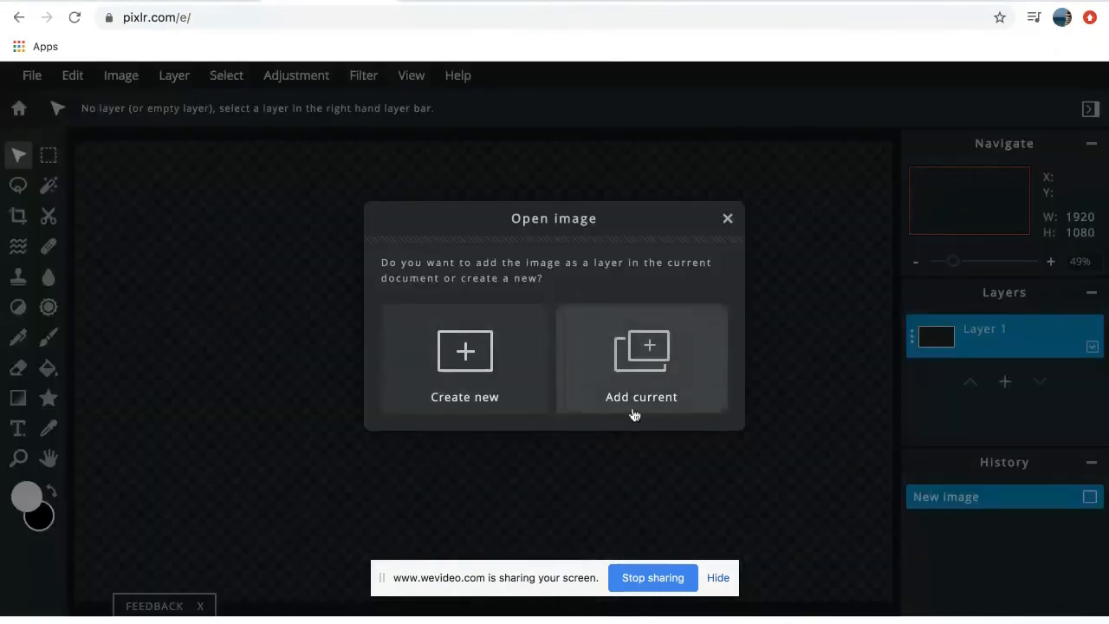
{"action": "left_click", "coordinate": [659, 392]}
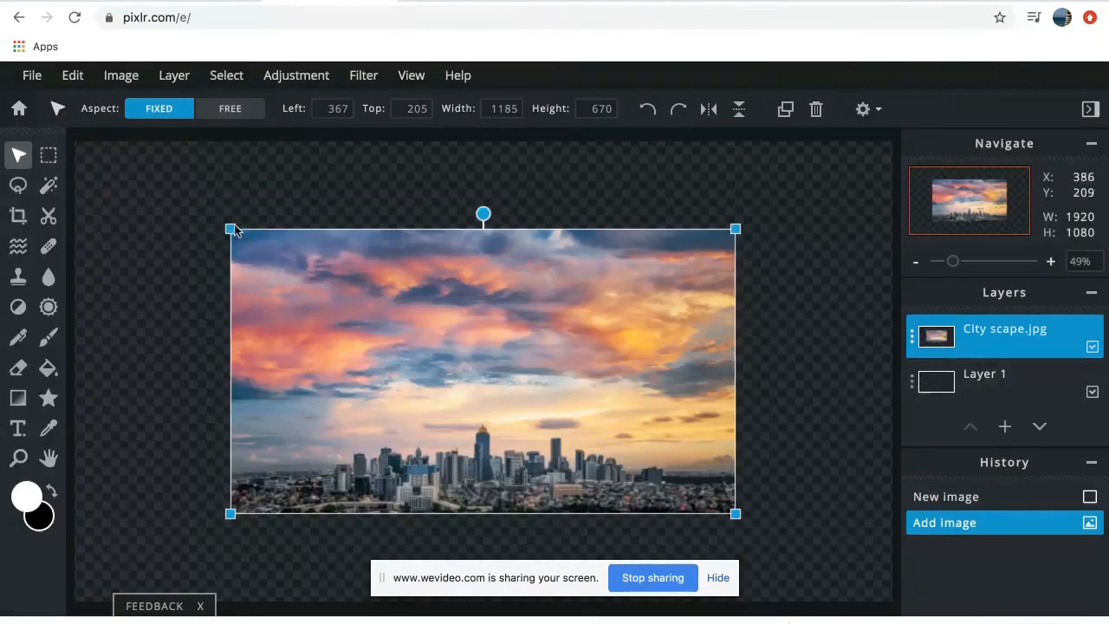
Enlarge the cityscape with fixed aspect from its upper-left and lower-right corners so it fills more of the canvas, then deselect it.
{"action": "left_click_drag", "start_coordinate": [230, 229], "coordinate": [178, 184]}
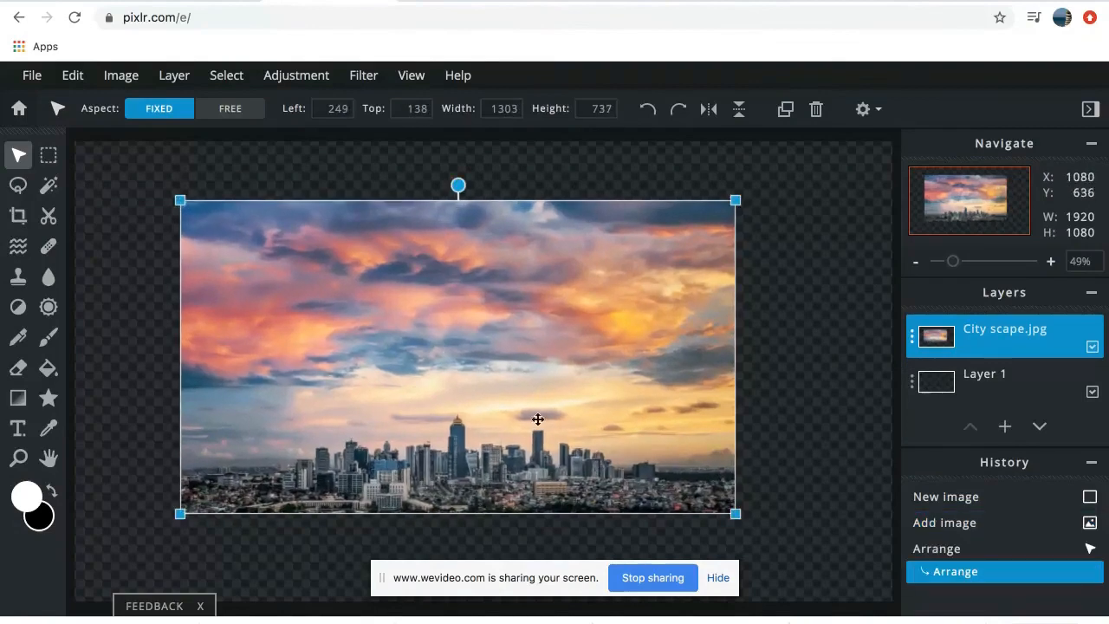
{"action": "left_click_drag", "start_coordinate": [742, 518], "coordinate": [790, 544]}
{"action": "left_click", "coordinate": [840, 378]}
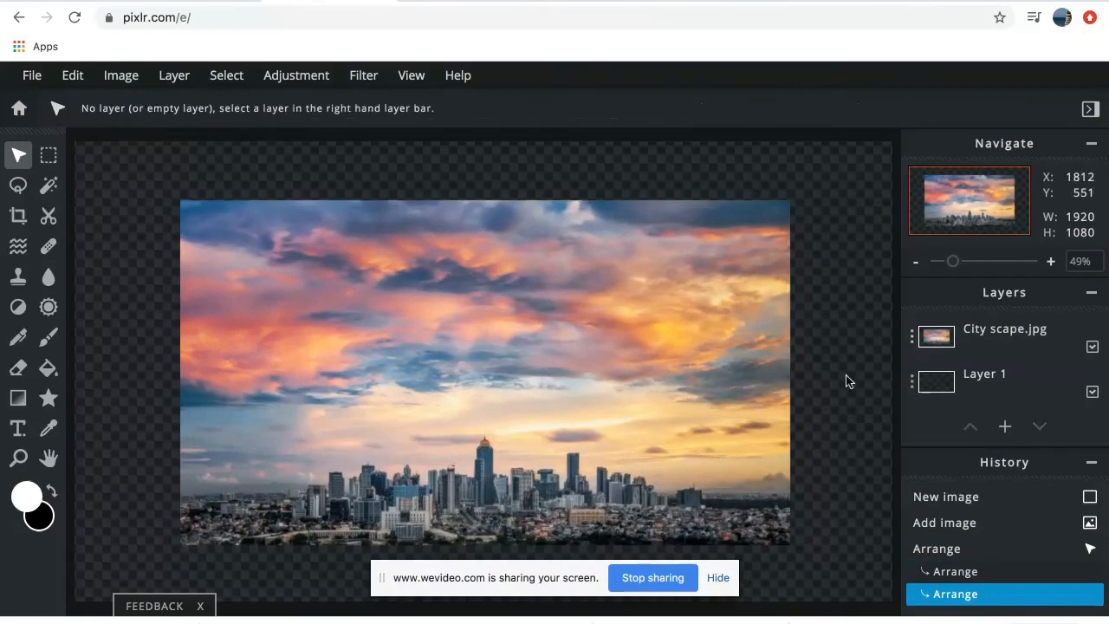
Add tai chi.jpg as a layer in the current document and enlarge it to about 612 x 429 px.
{"action": "left_click", "coordinate": [42, 77]}
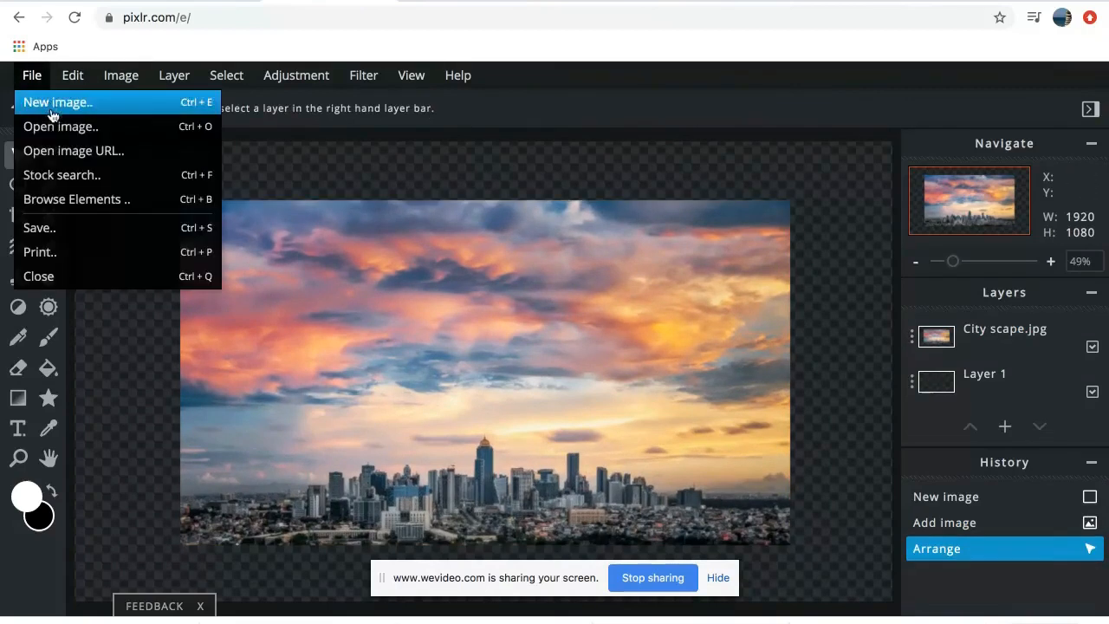
{"action": "left_click", "coordinate": [56, 127]}
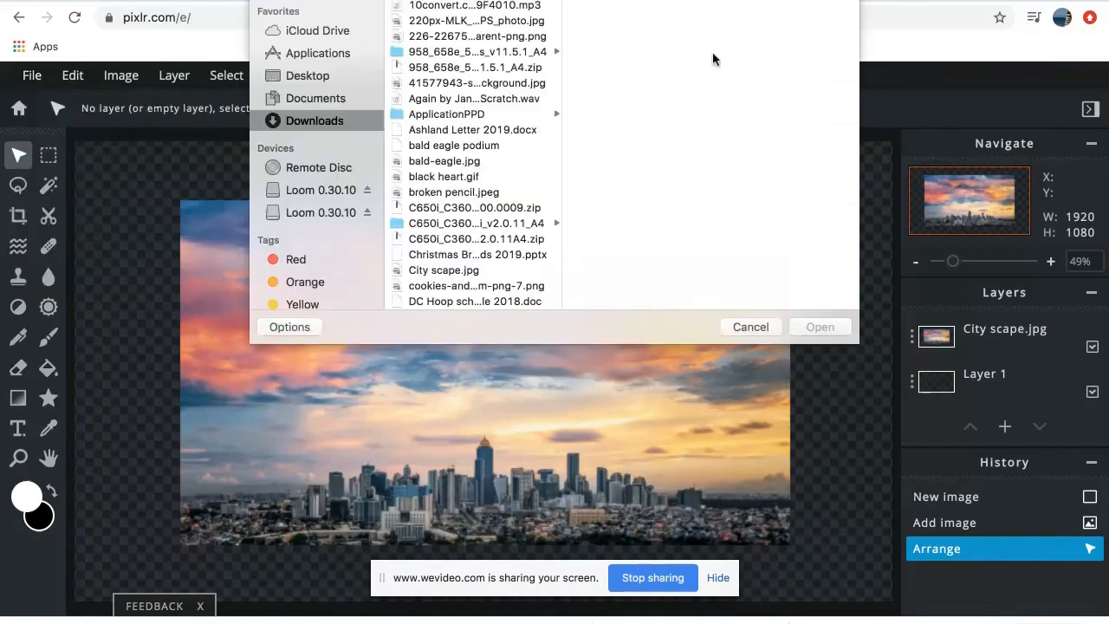
{"action": "type", "text": "tai sch"}
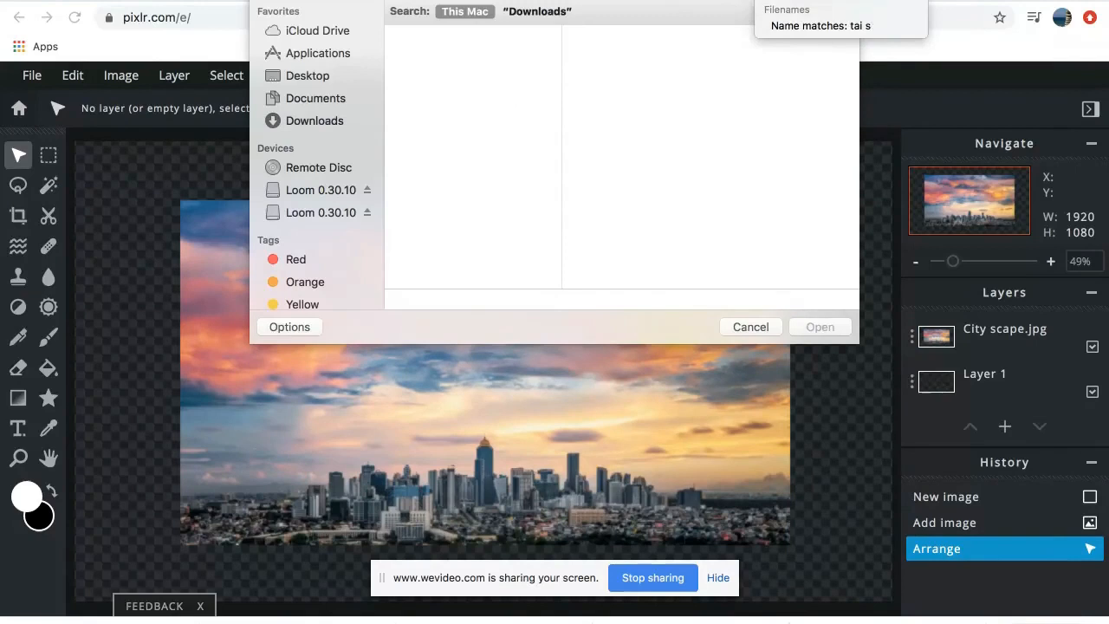
{"action": "type", "text": "chi"}
{"action": "key", "text": "Return"}
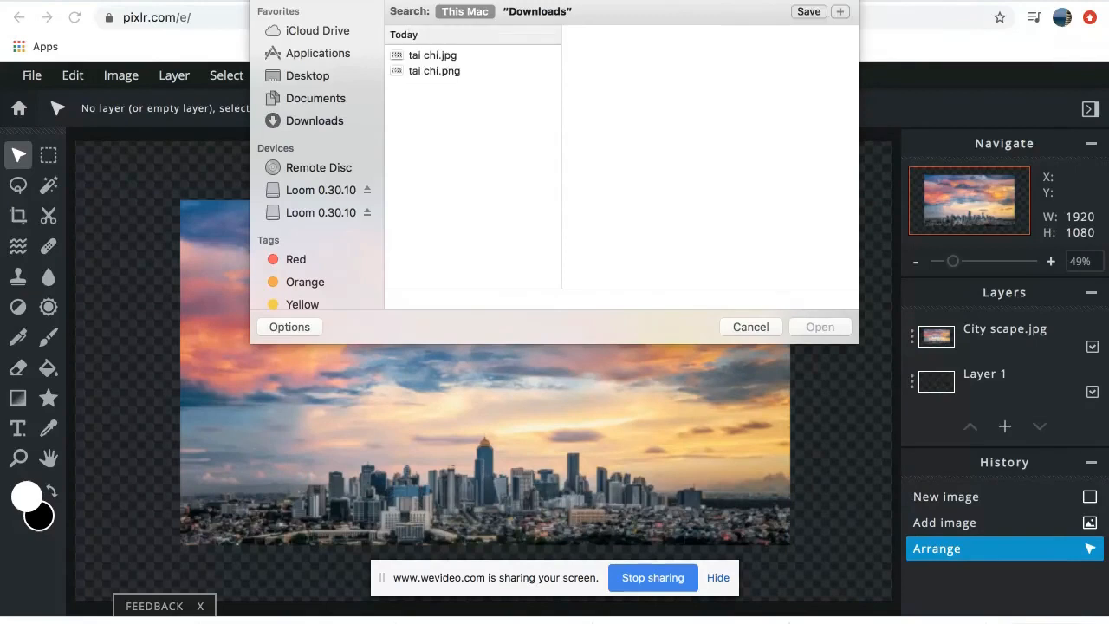
{"action": "double_click", "coordinate": [449, 59]}
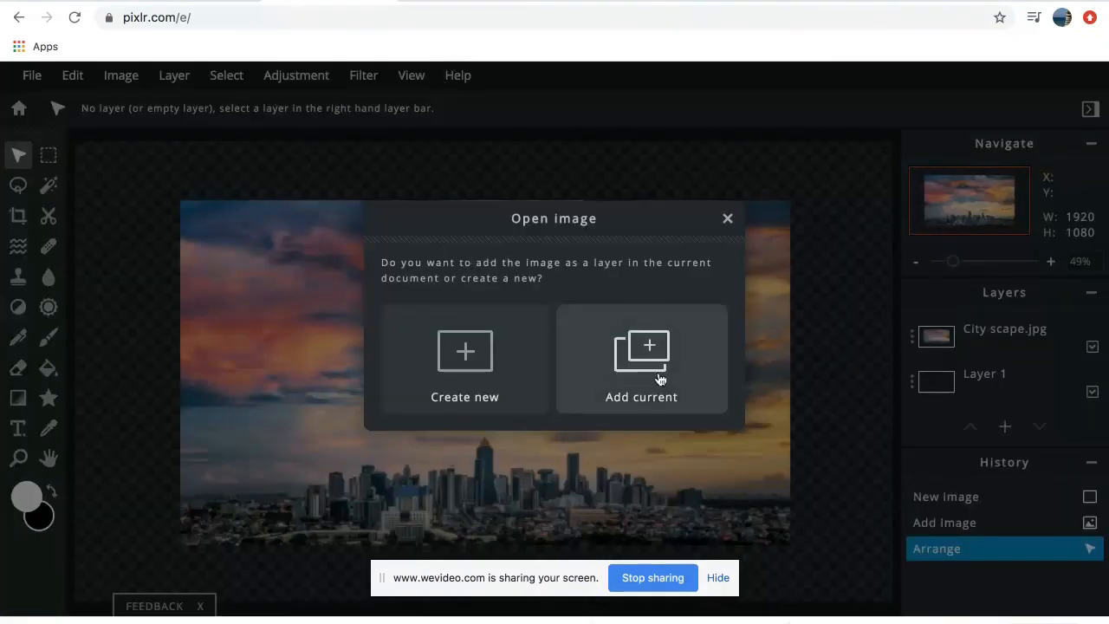
{"action": "left_click", "coordinate": [664, 382]}
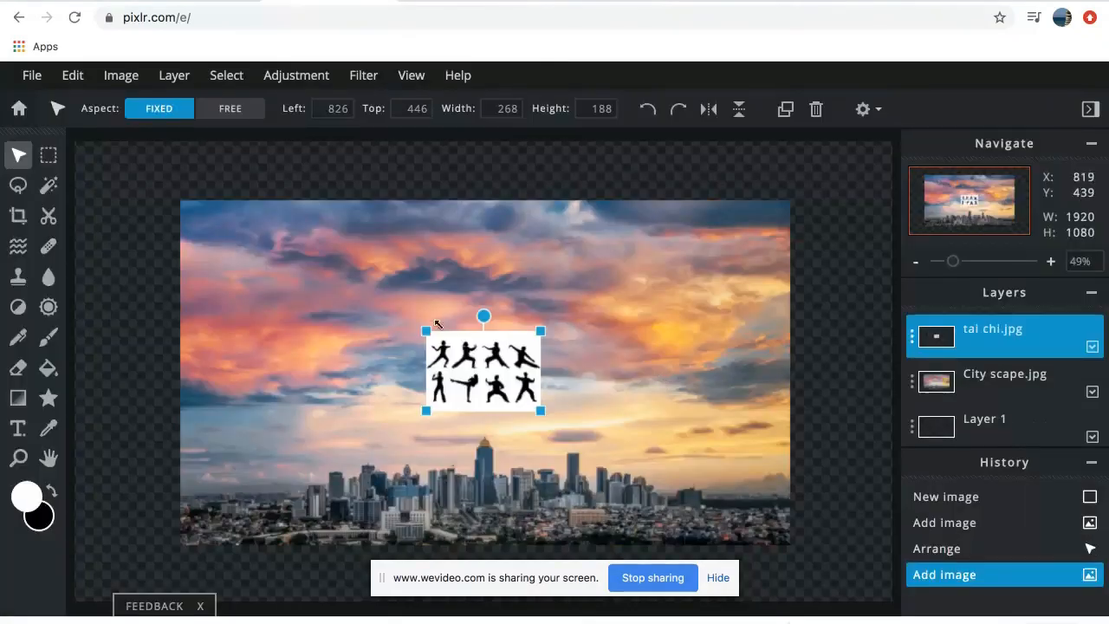
{"action": "left_click_drag", "start_coordinate": [425, 330], "coordinate": [279, 223]}
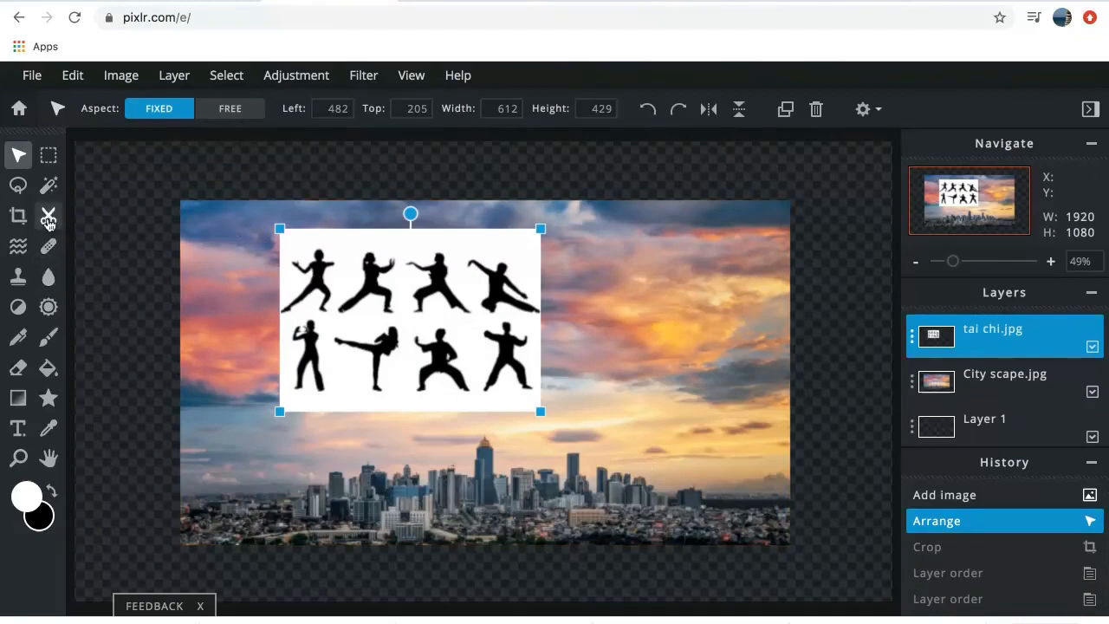
Cut the third lower-row silhouette from the tai chi image with the Wand and paste it as a separate layer over the sky's right side.
{"action": "left_click", "coordinate": [48, 184]}
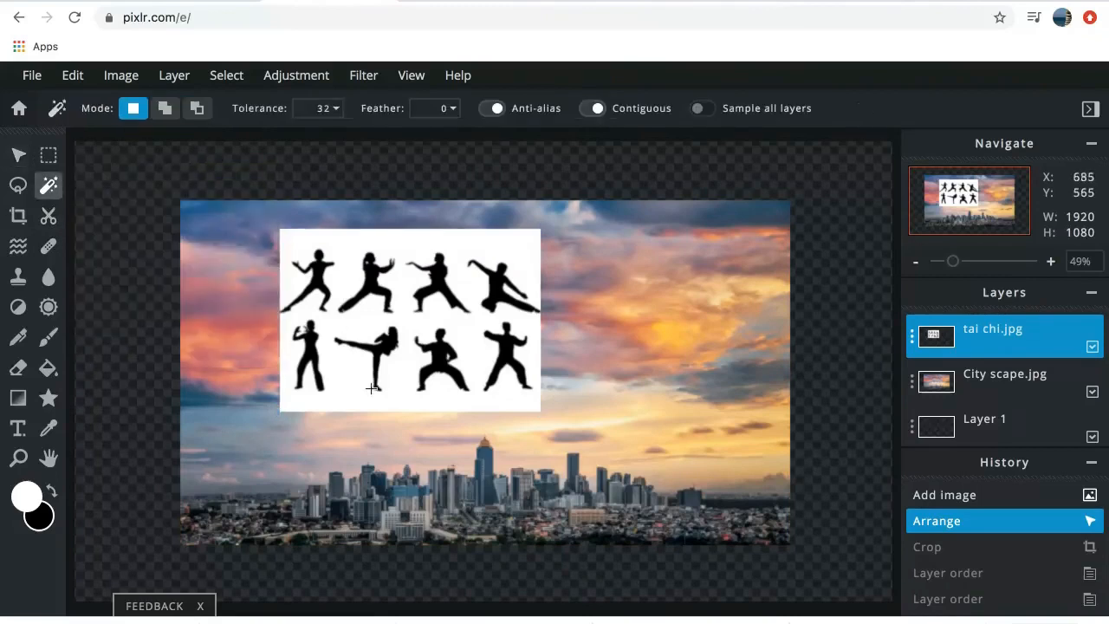
{"action": "left_click", "coordinate": [433, 357]}
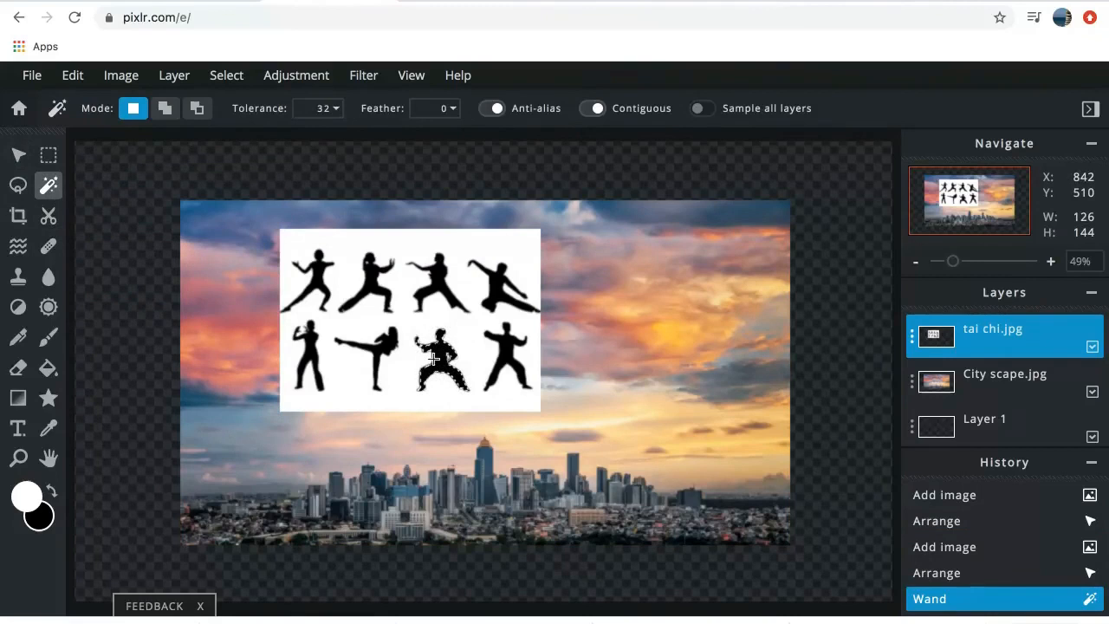
{"action": "key", "text": "ctrl+x"}
{"action": "key", "text": "ctrl+d"}
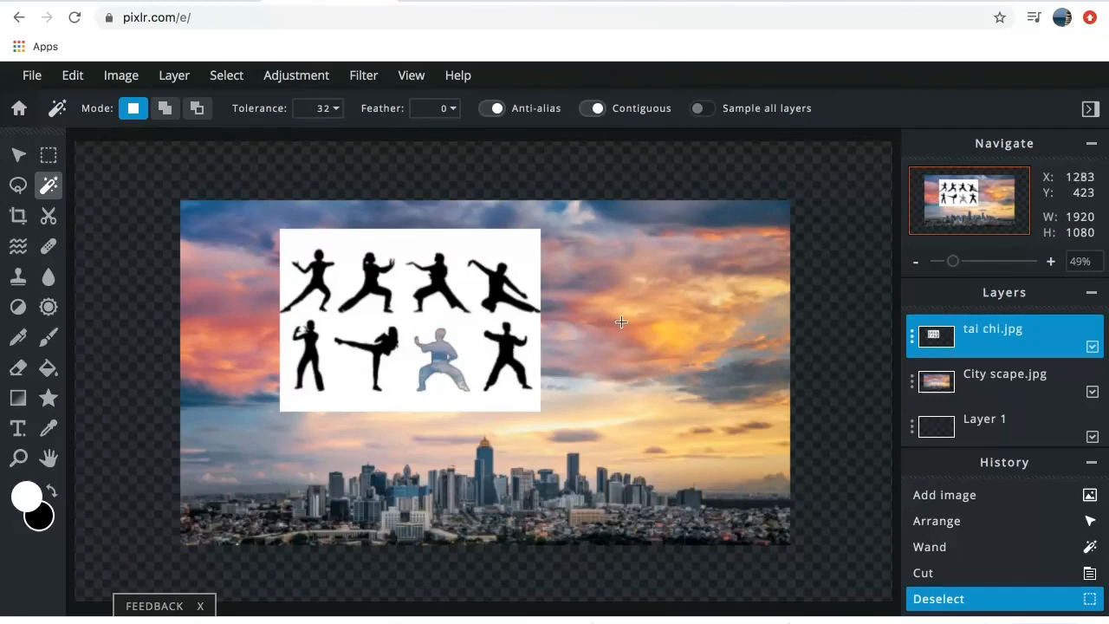
{"action": "key", "text": "ctrl+v"}
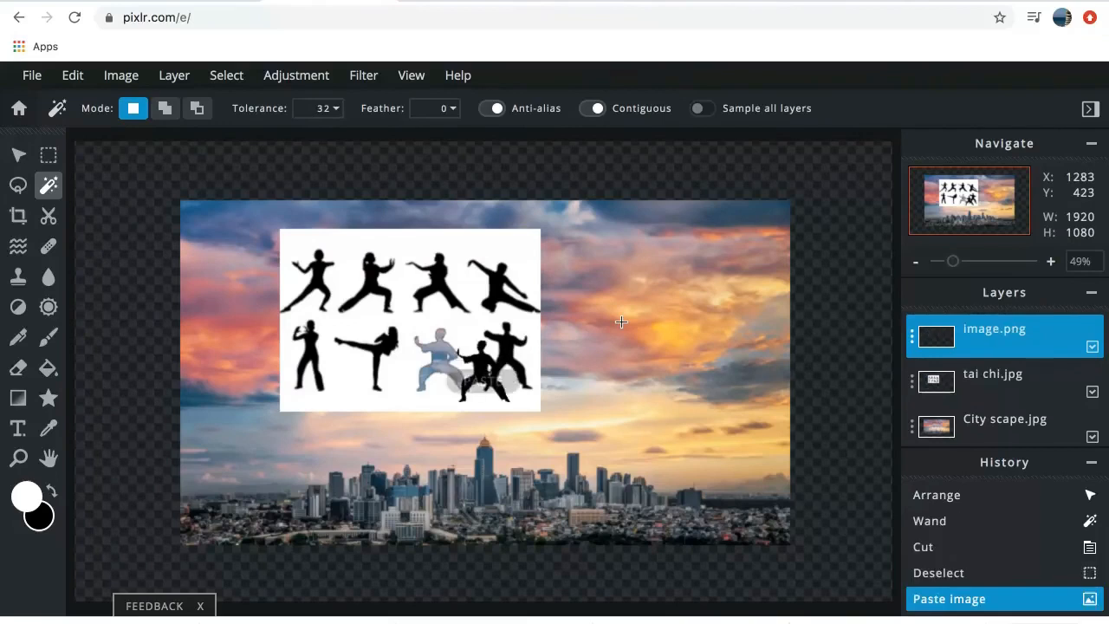
{"action": "left_click", "coordinate": [18, 154]}
{"action": "left_click_drag", "start_coordinate": [482, 363], "coordinate": [680, 282]}
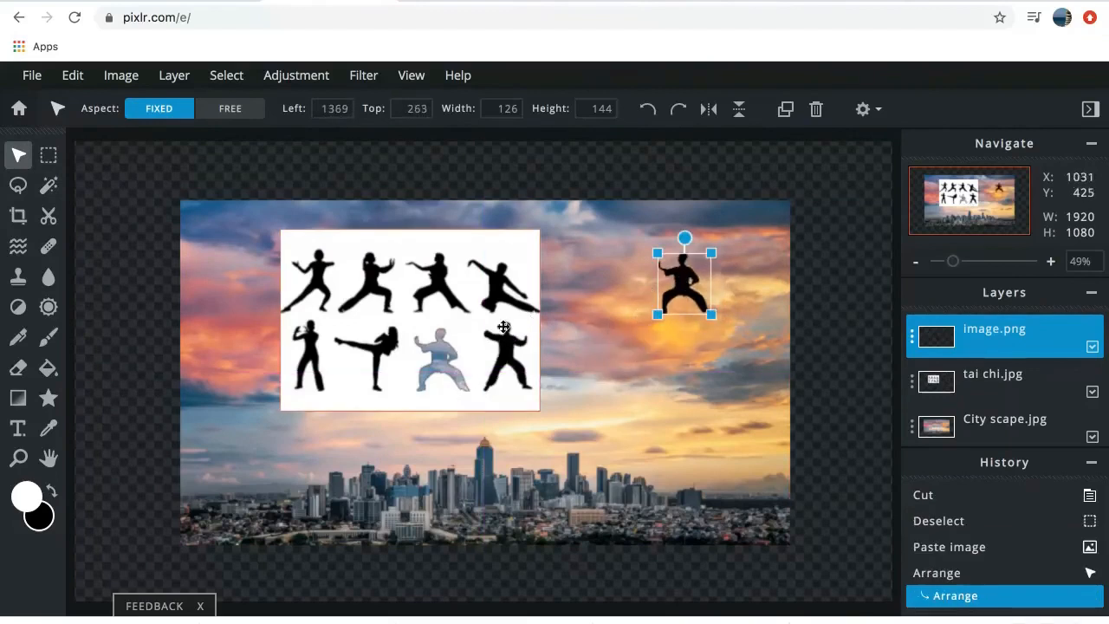
Try circular cutouts around the fourth upper-row silhouette, first removing from the cutout and then adding to it, with image.png active.
{"action": "left_click", "coordinate": [48, 221]}
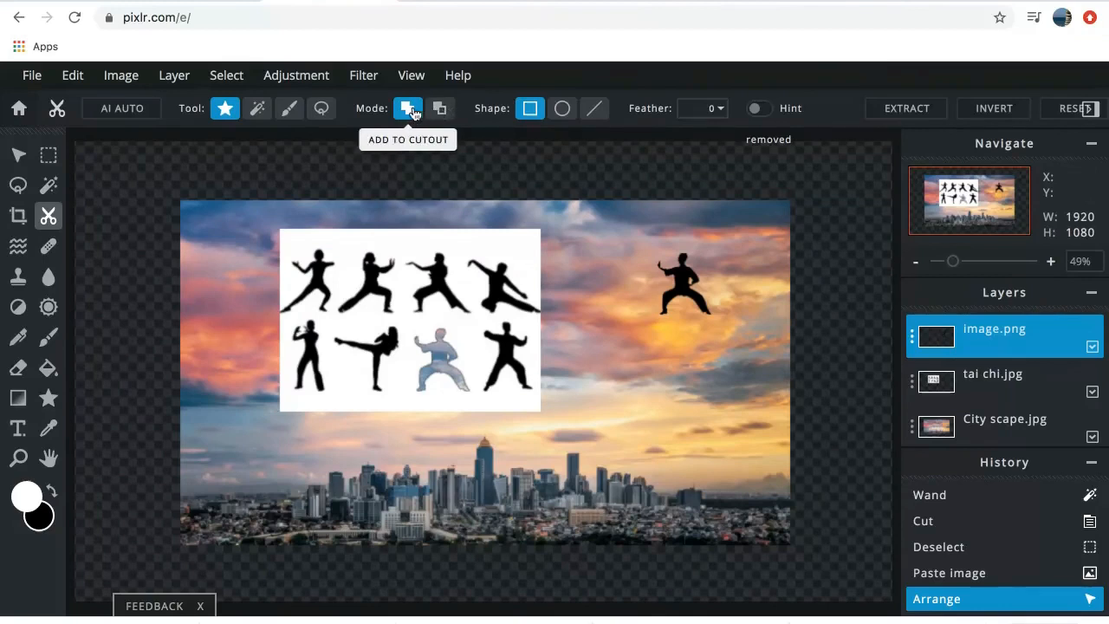
{"action": "left_click", "coordinate": [440, 108]}
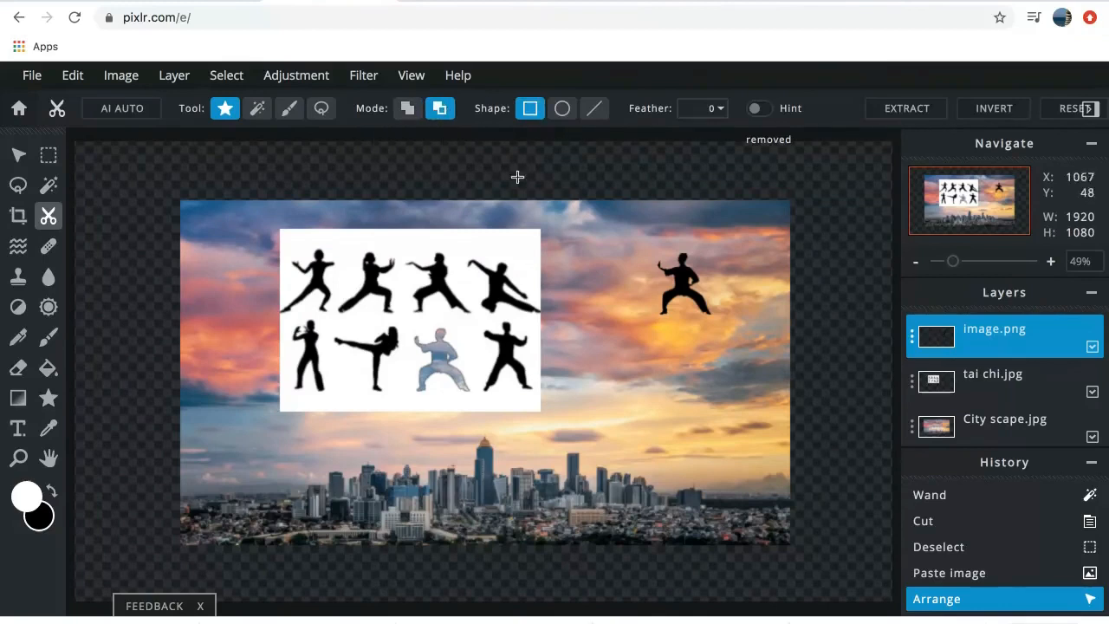
{"action": "left_click", "coordinate": [562, 110]}
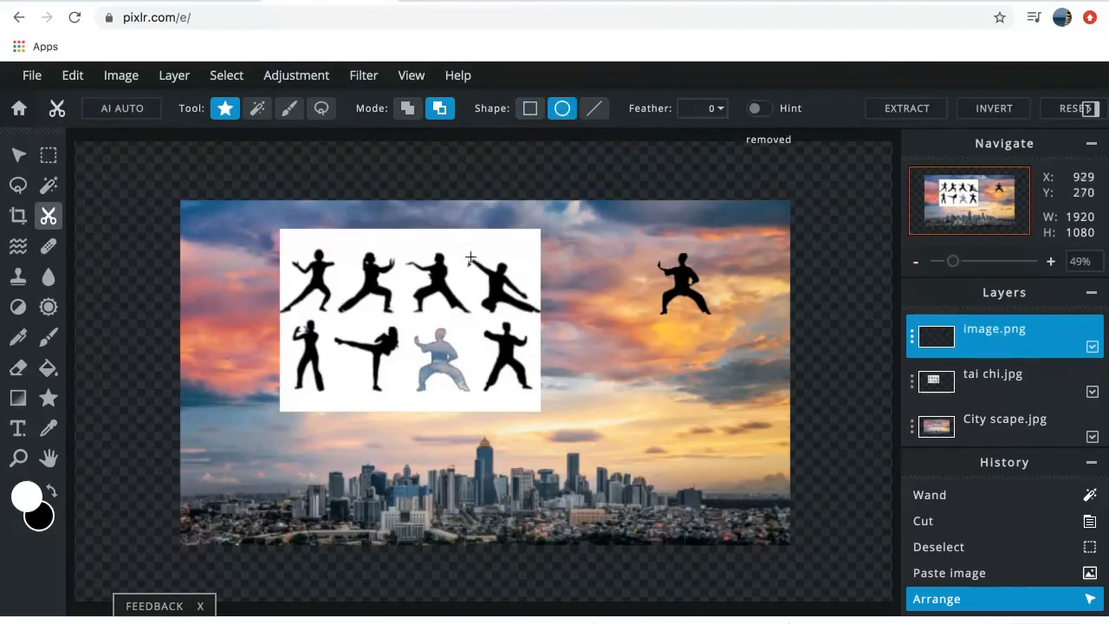
{"action": "left_click_drag", "start_coordinate": [465, 250], "coordinate": [543, 328]}
{"action": "left_click", "coordinate": [406, 110]}
{"action": "left_click_drag", "start_coordinate": [495, 277], "coordinate": [551, 325]}
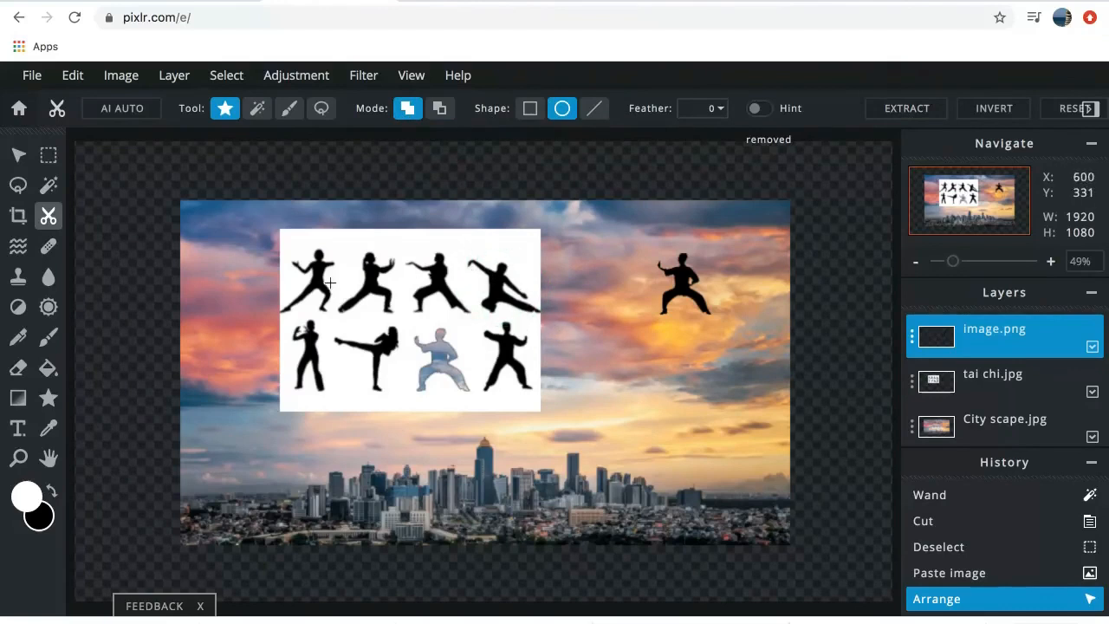
Try a circular cutout around the fourth upper-row silhouette on the tai chi.jpg layer, then undo the mask.
{"action": "left_click", "coordinate": [984, 378]}
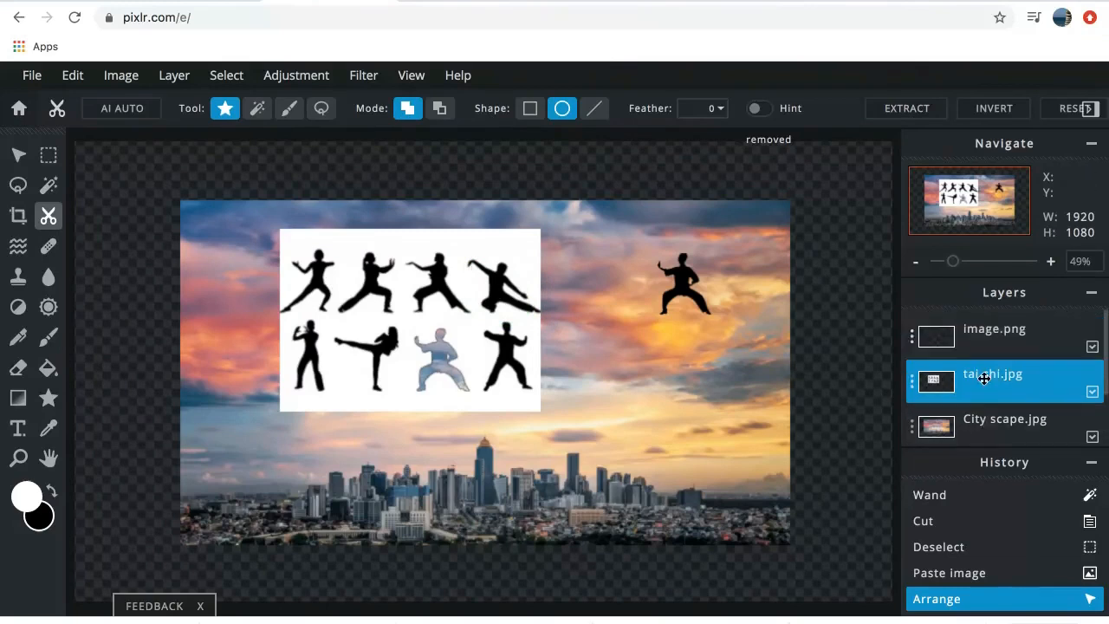
{"action": "left_click_drag", "start_coordinate": [500, 289], "coordinate": [558, 334]}
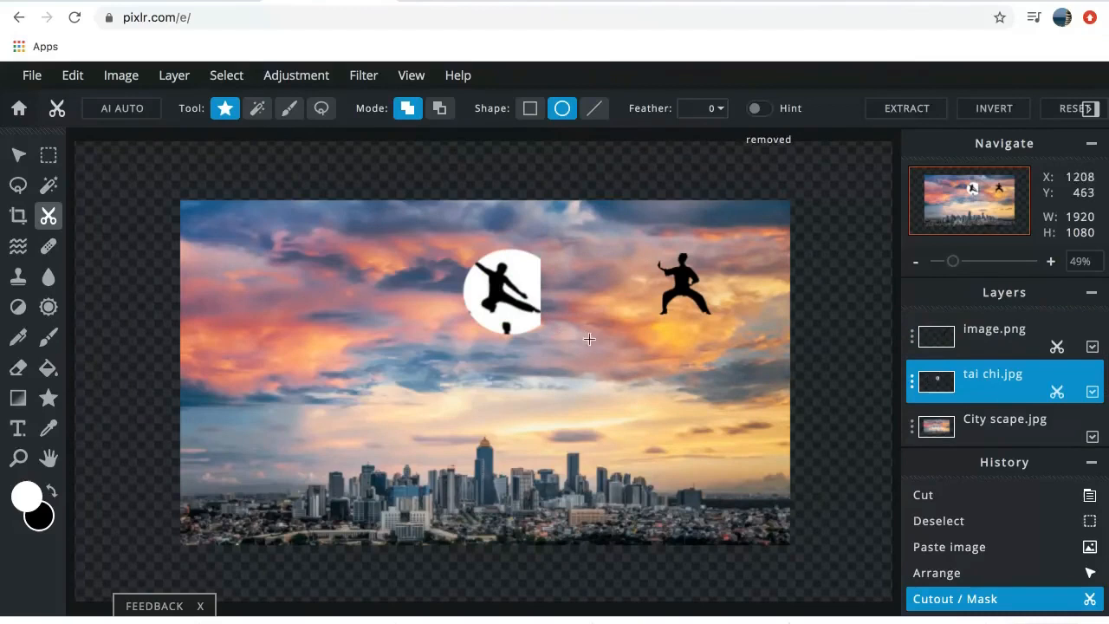
{"action": "left_click", "coordinate": [1004, 575]}
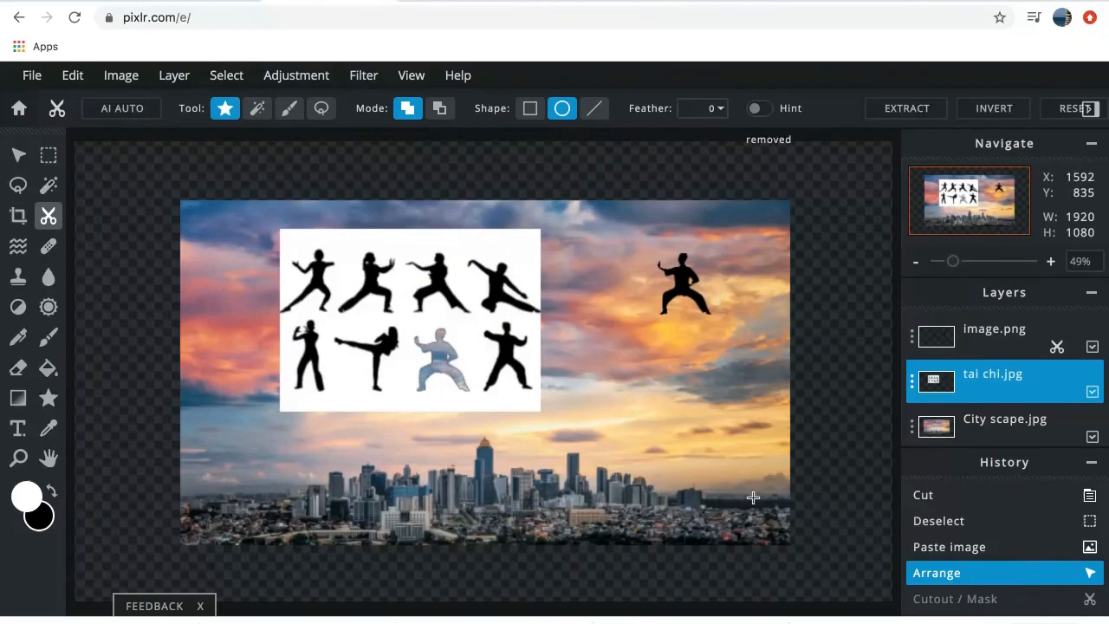
Cut the first upper-row silhouette from tai chi.jpg with a rectangular marquee of about 150 x 187 px and paste it as a new layer.
{"action": "key", "text": "m"}
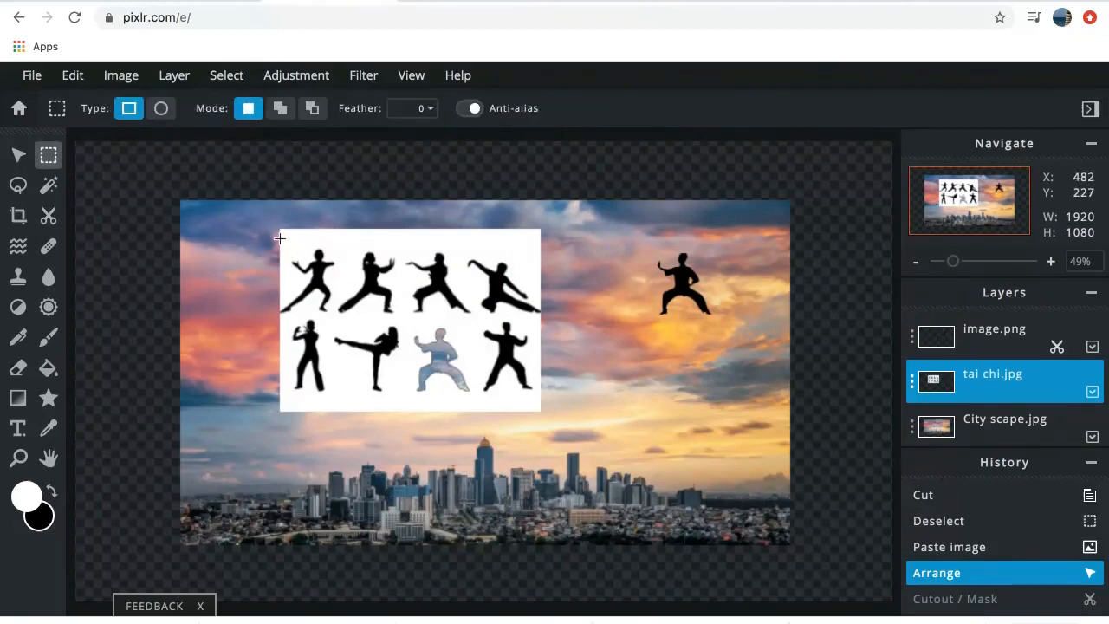
{"action": "left_click_drag", "start_coordinate": [280, 238], "coordinate": [344, 318]}
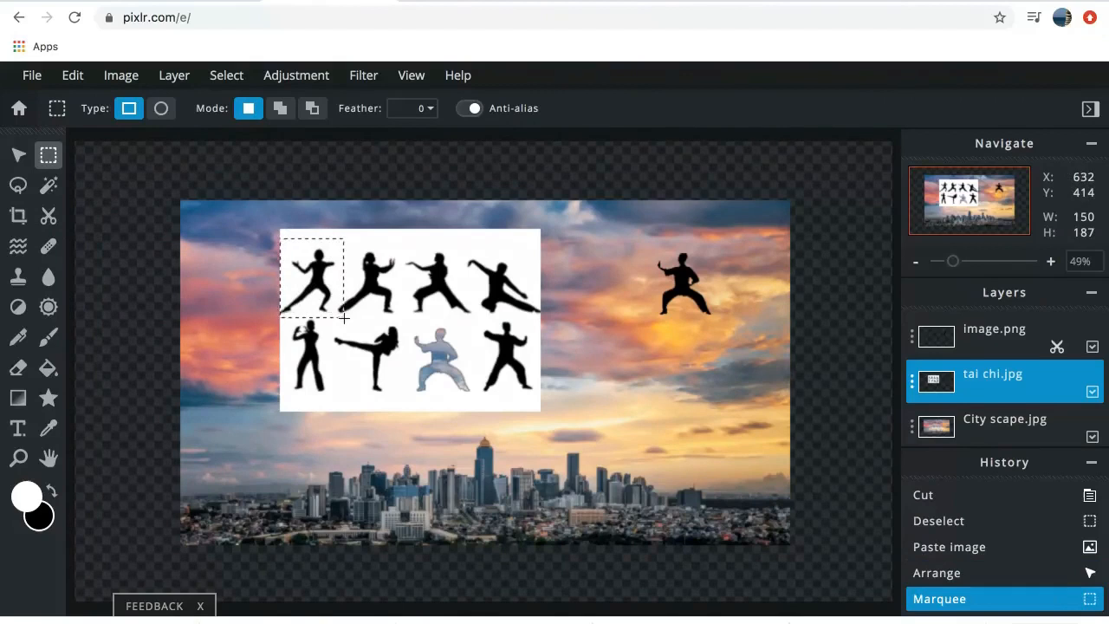
{"action": "key", "text": "ctrl+x"}
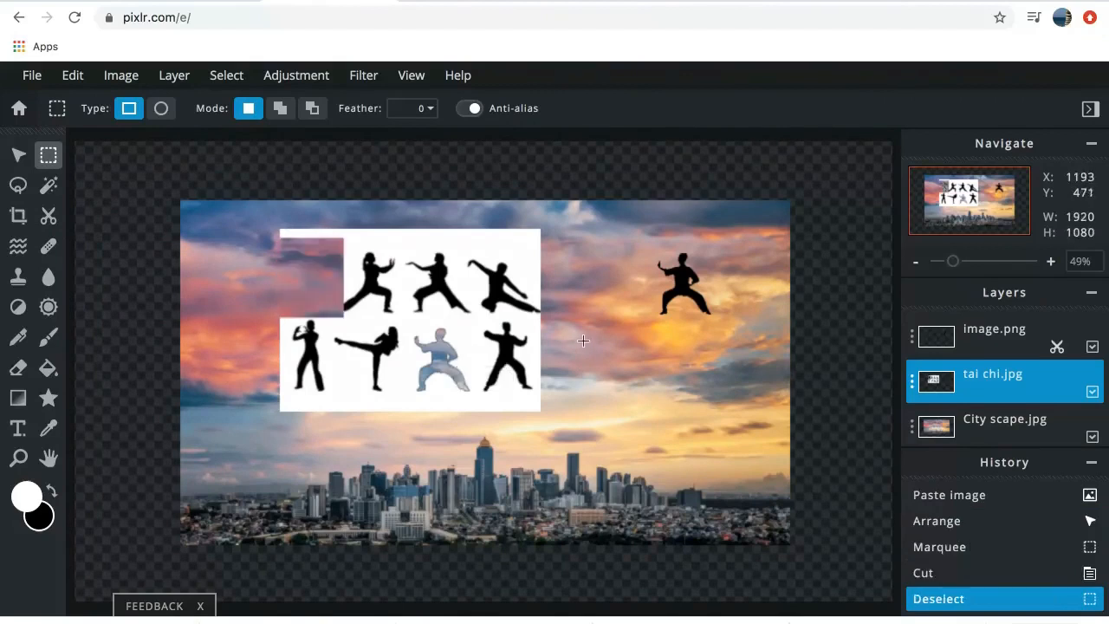
{"action": "key", "text": "ctrl+v"}
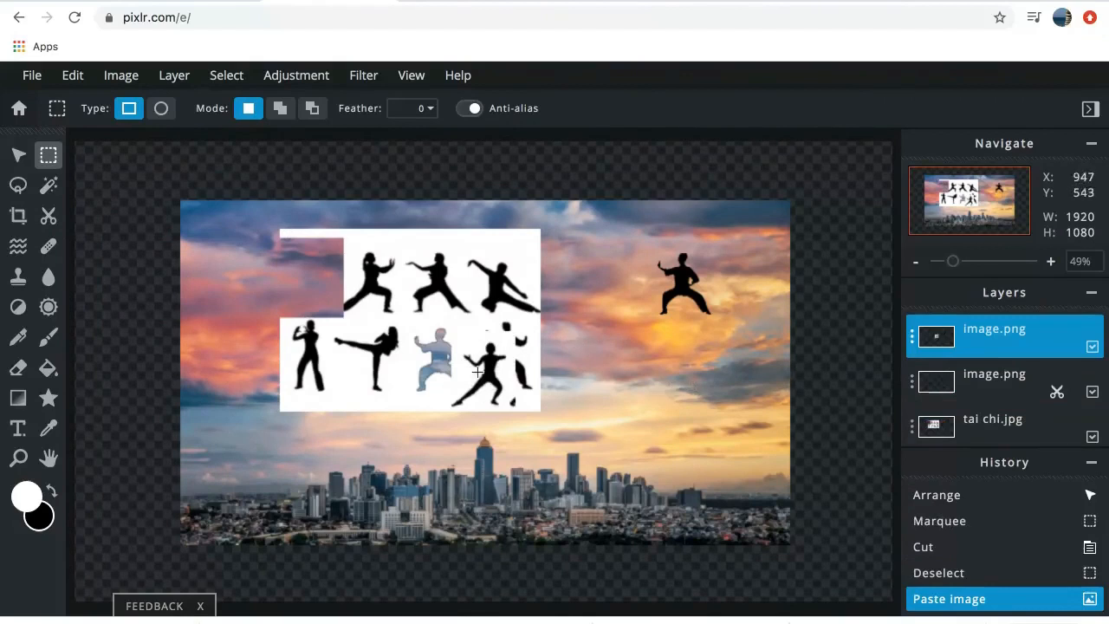
Move the pasted rectangular silhouette onto the sky below the standalone black silhouette, at about Left 1302, Top 470.
{"action": "left_click", "coordinate": [18, 155]}
{"action": "left_click_drag", "start_coordinate": [490, 362], "coordinate": [668, 373]}
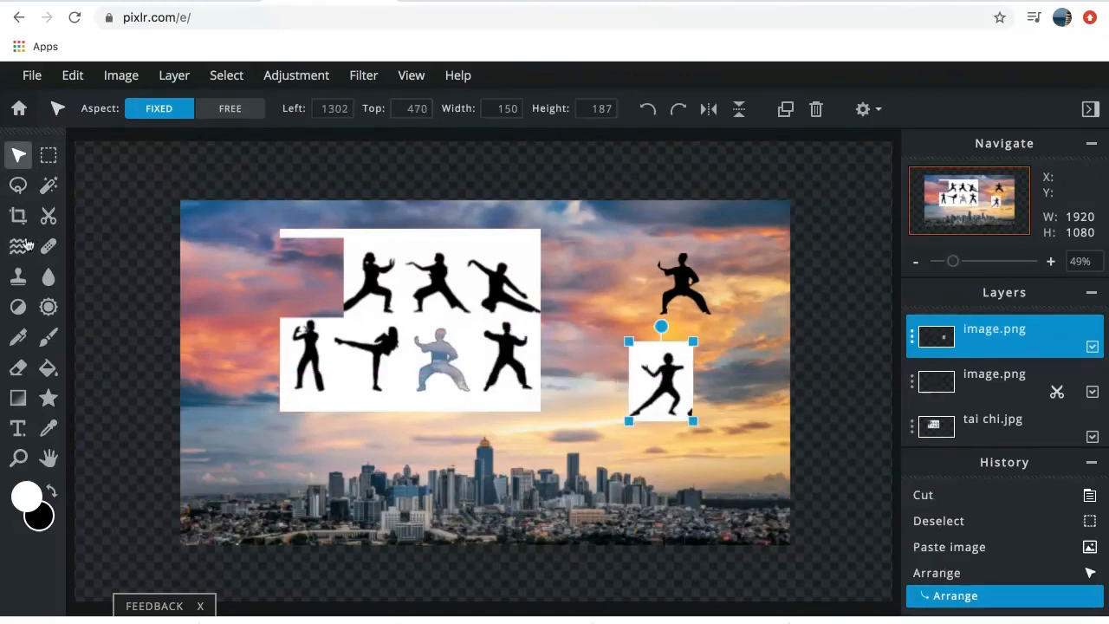
Draw a freehand lasso of about 114 x 208 px around the first lower-row silhouette and cut it from the tai chi.jpg layer.
{"action": "left_click", "coordinate": [17, 187]}
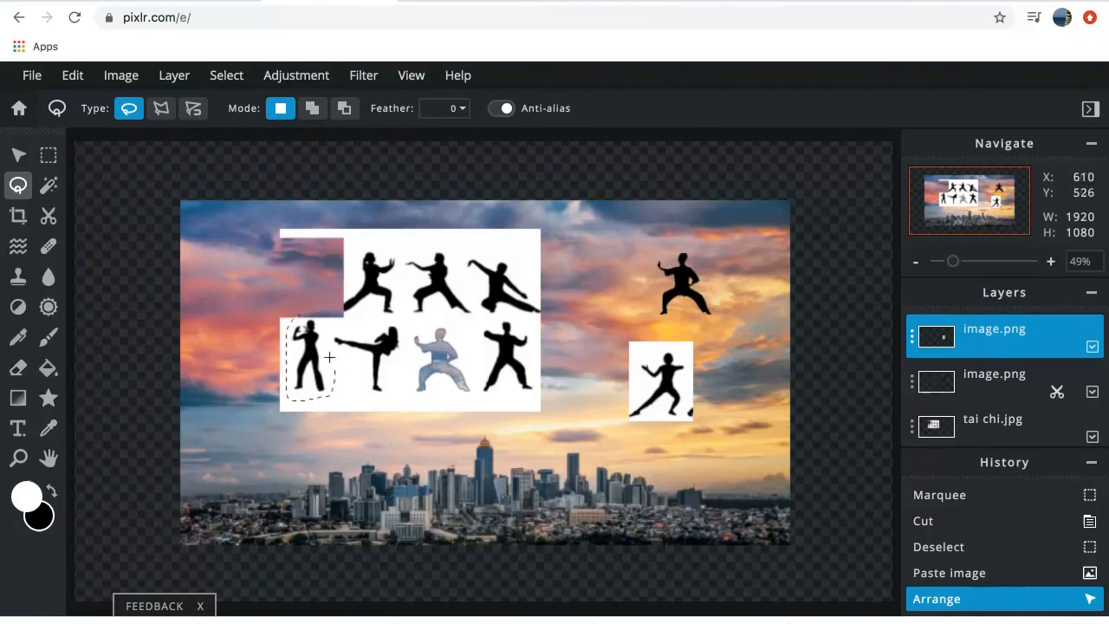
{"action": "left_click_drag", "start_coordinate": [299, 313], "coordinate": [298, 312]}
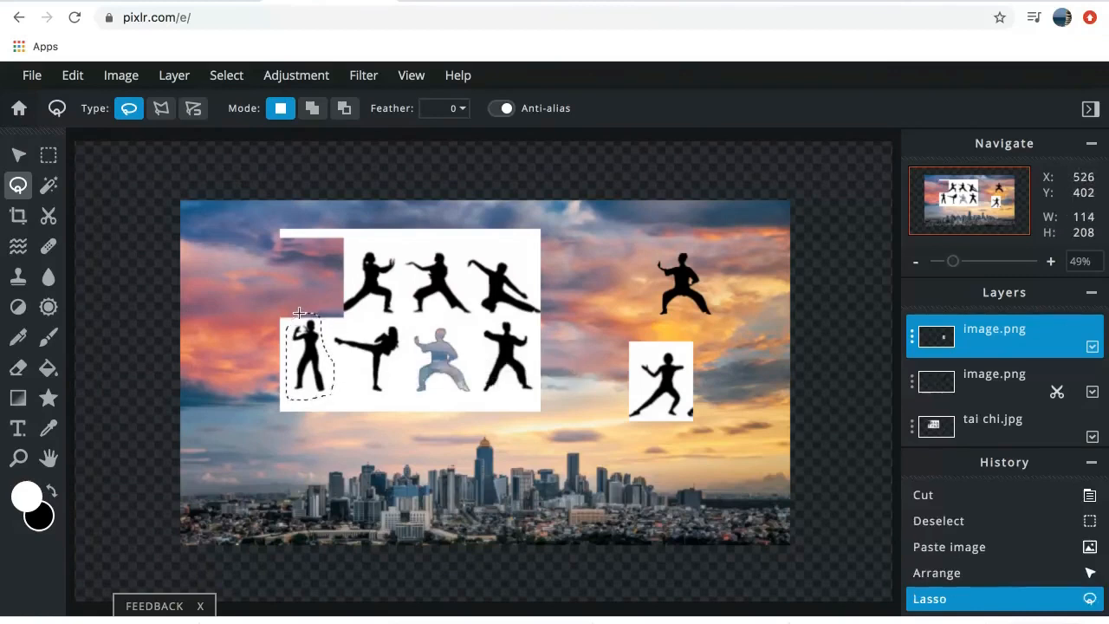
{"action": "key", "text": "super+x"}
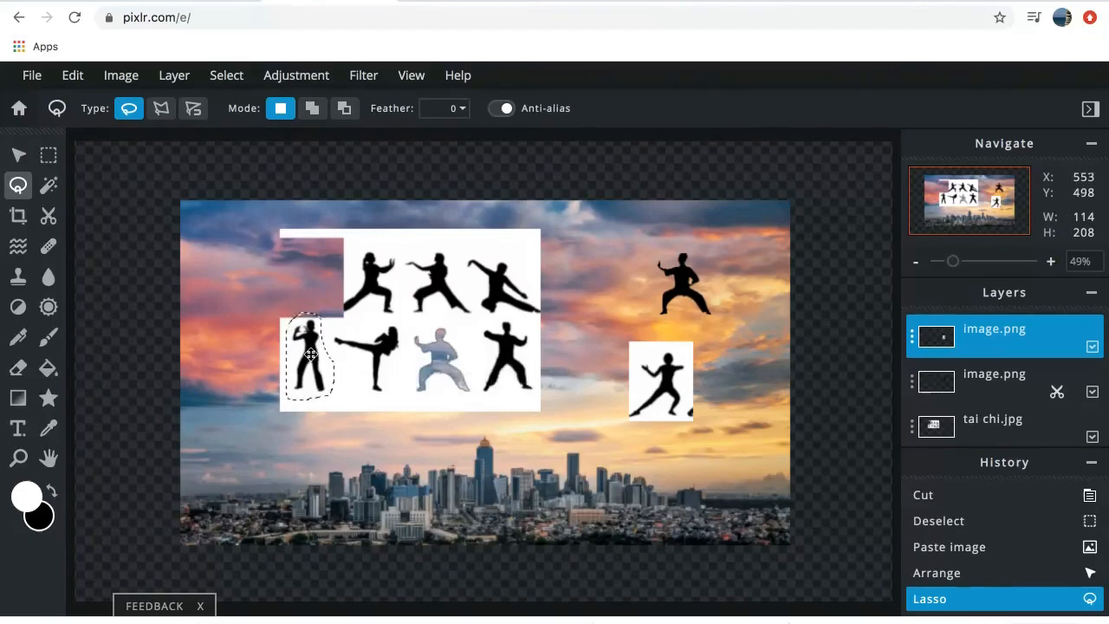
{"action": "left_click", "coordinate": [310, 354]}
{"action": "key", "text": "super+x"}
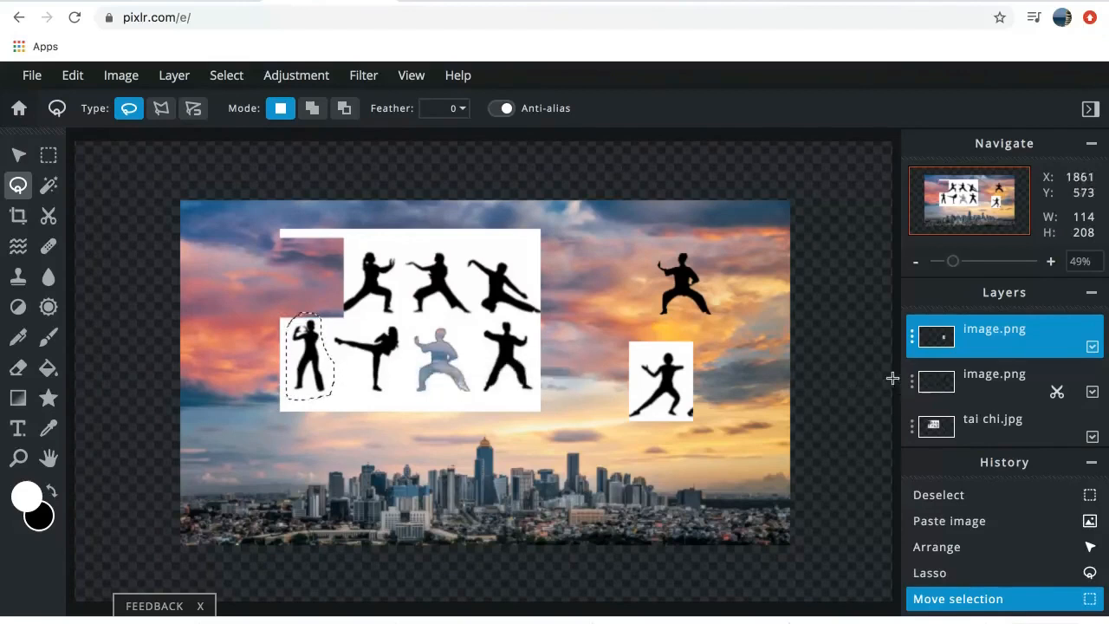
{"action": "left_click", "coordinate": [985, 431]}
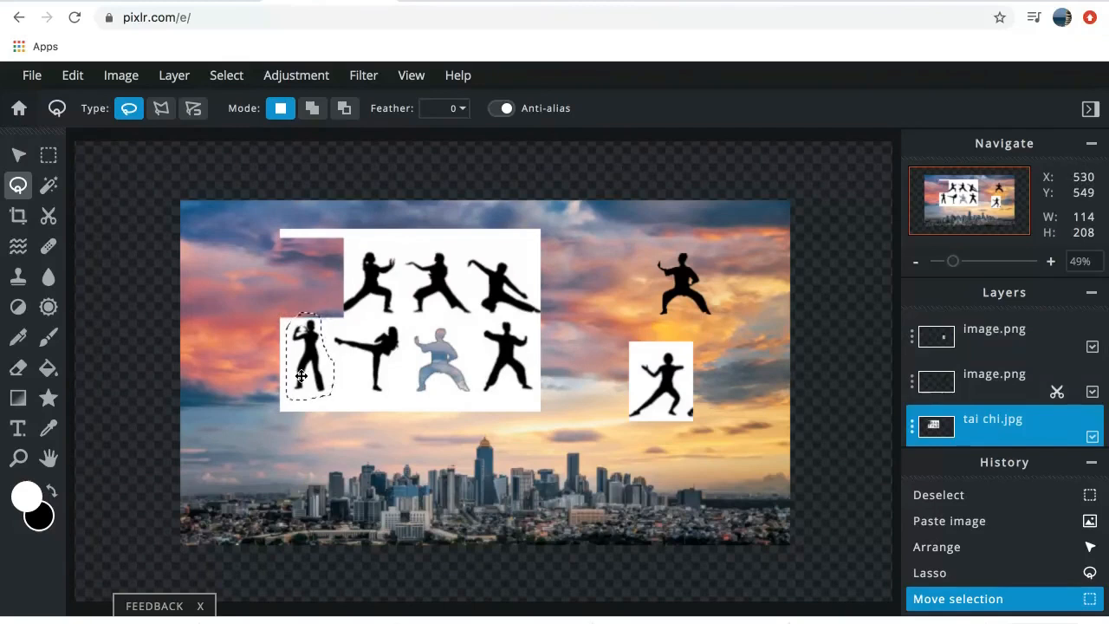
{"action": "key", "text": "super+x"}
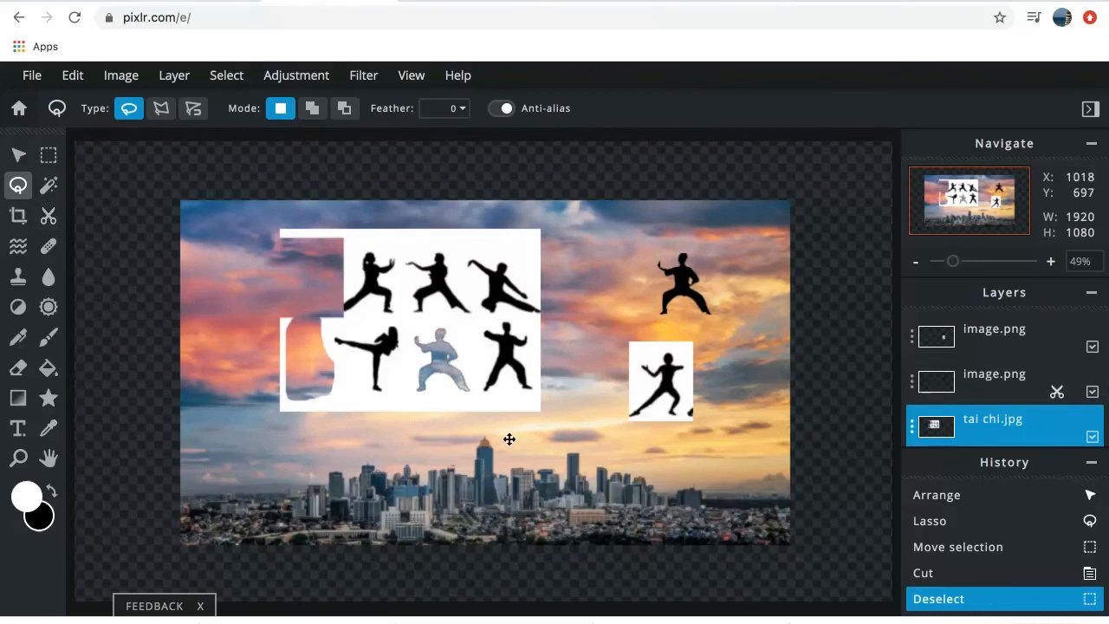
Paste the lassoed silhouette as a new layer and move it down over the skyline to about Left 1155, Top 627.
{"action": "key", "text": "ctrl+v"}
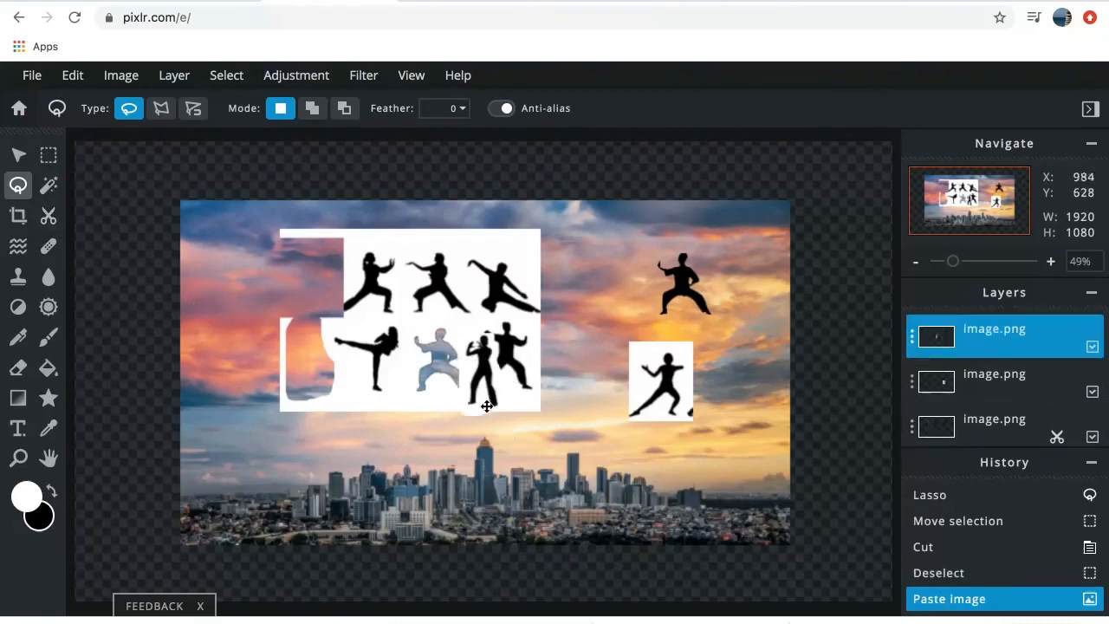
{"action": "left_click", "coordinate": [18, 154]}
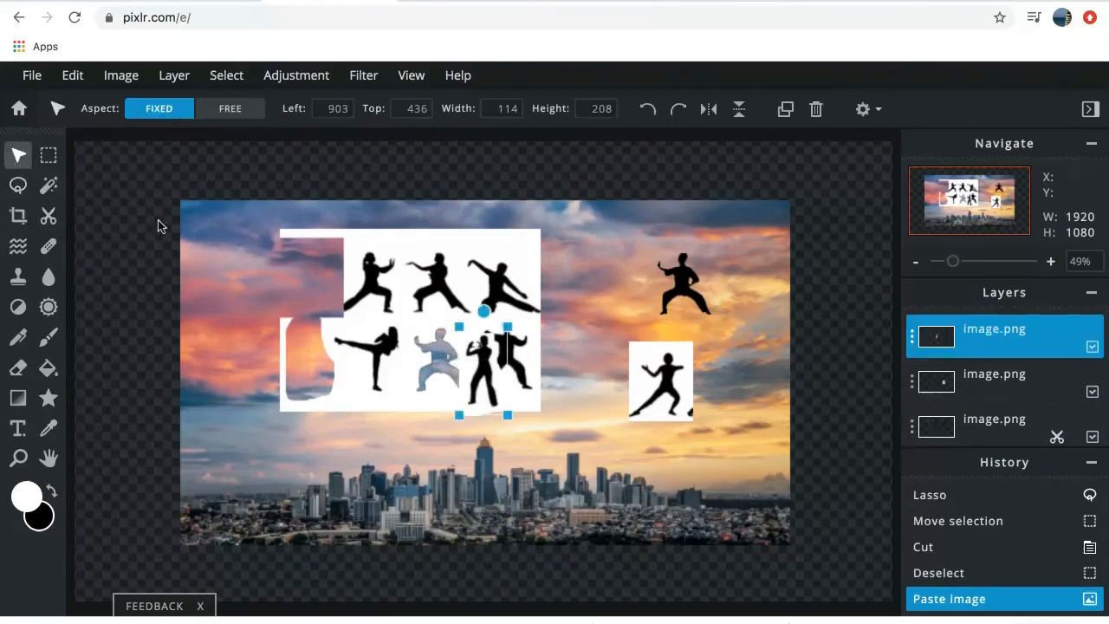
{"action": "left_click_drag", "start_coordinate": [475, 392], "coordinate": [582, 472]}
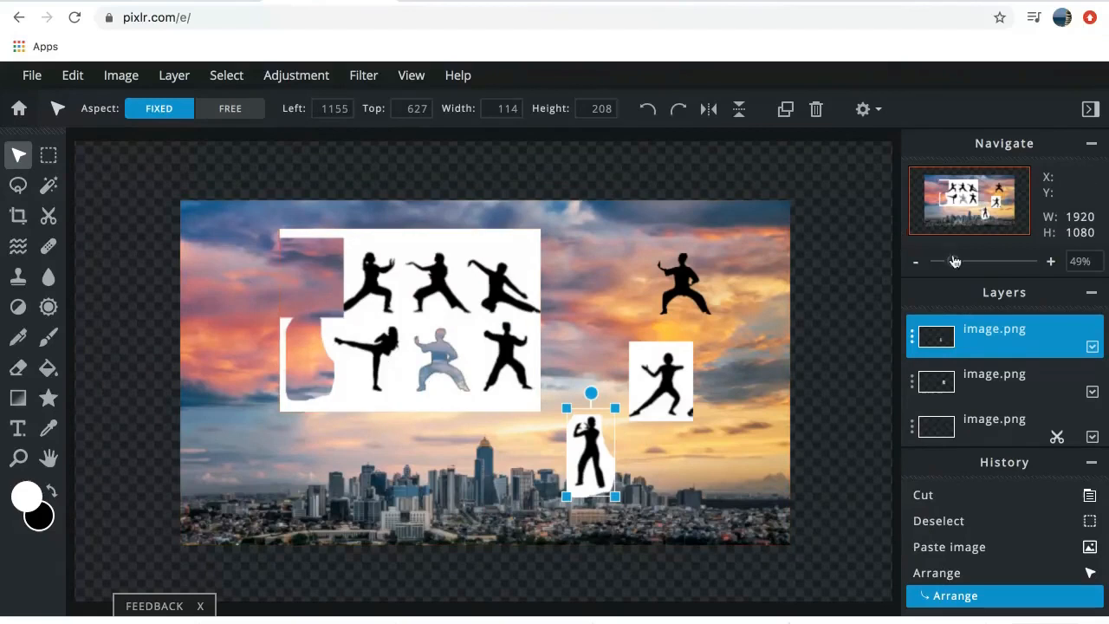
Zoom the canvas to 100% and set the Eraser brush softness to 44% at a size of 40 px.
{"action": "left_click_drag", "start_coordinate": [954, 264], "coordinate": [976, 264]}
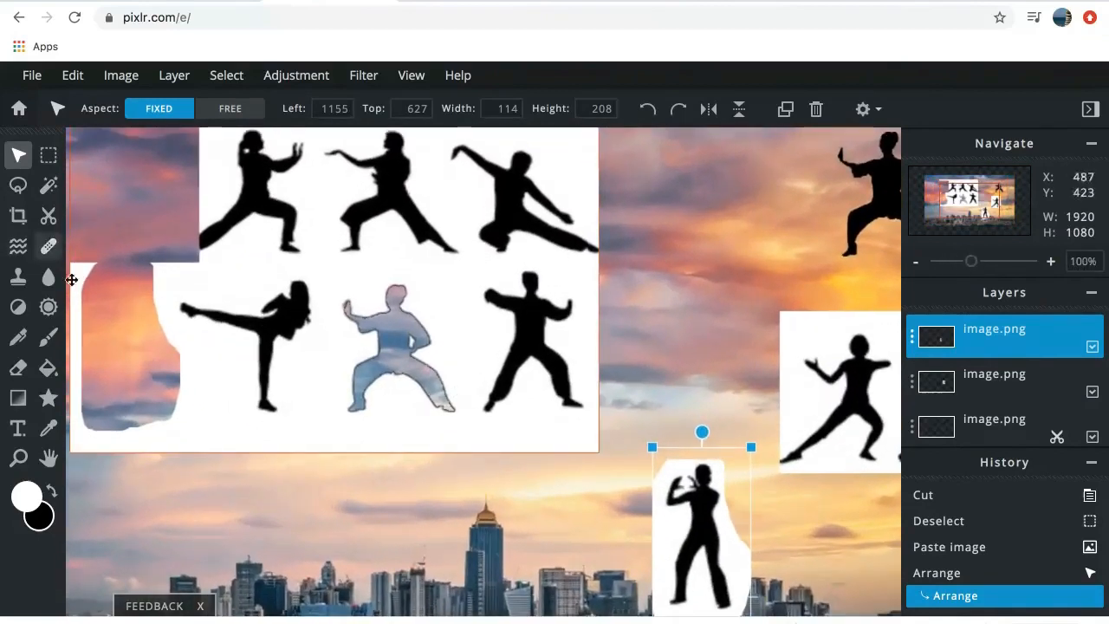
{"action": "left_click", "coordinate": [18, 372]}
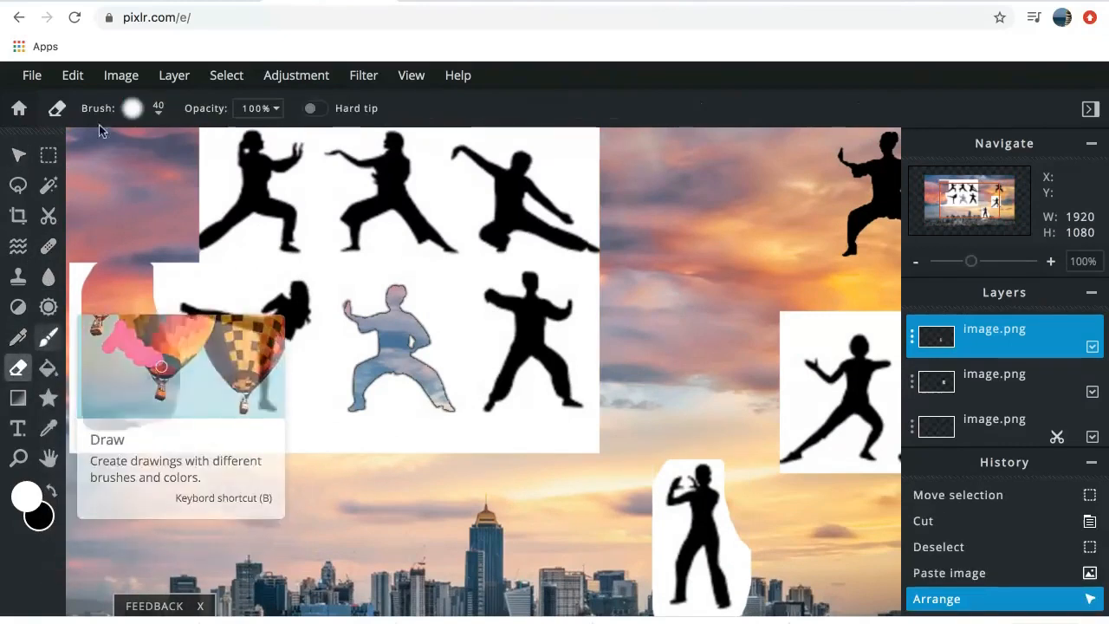
{"action": "left_click", "coordinate": [159, 108]}
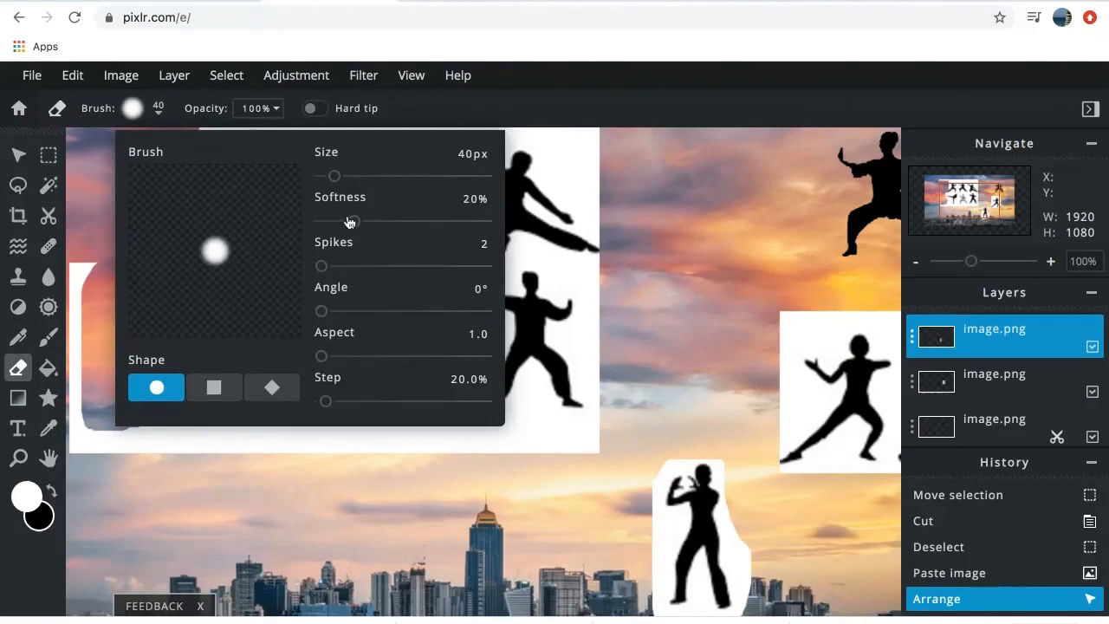
{"action": "mouse_move", "coordinate": [354, 221]}
{"action": "left_mouse_down"}
{"action": "mouse_move", "coordinate": [381, 220]}
{"action": "mouse_move", "coordinate": [308, 219]}
{"action": "mouse_move", "coordinate": [340, 222]}
{"action": "left_mouse_up"}
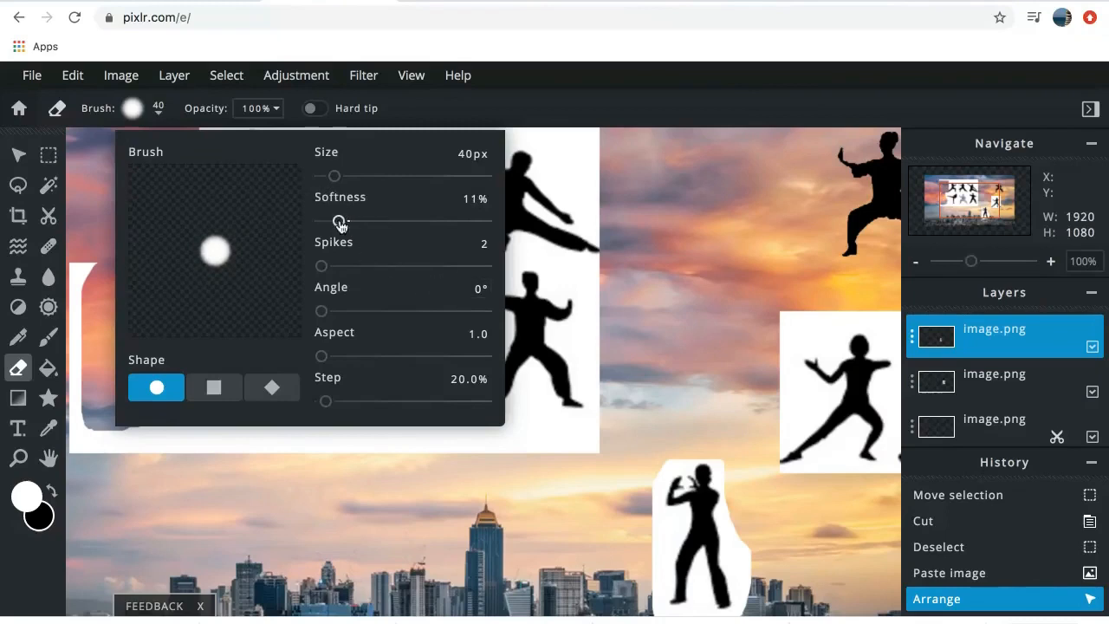
{"action": "mouse_move", "coordinate": [339, 223]}
{"action": "left_mouse_down"}
{"action": "mouse_move", "coordinate": [440, 223]}
{"action": "mouse_move", "coordinate": [393, 222]}
{"action": "left_mouse_up"}
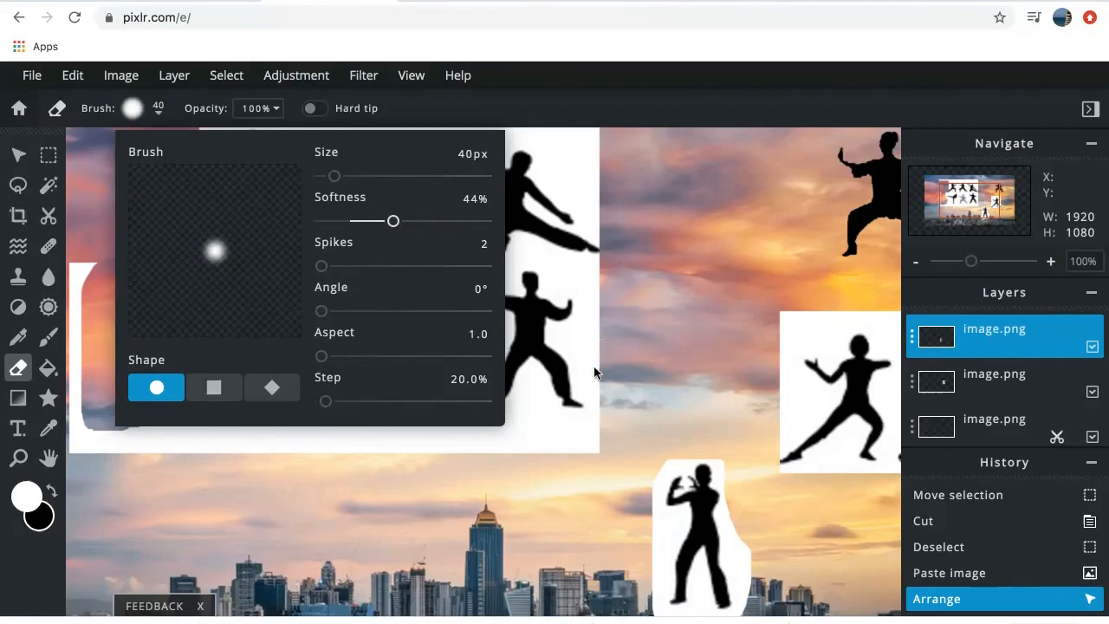
{"action": "left_click", "coordinate": [582, 437]}
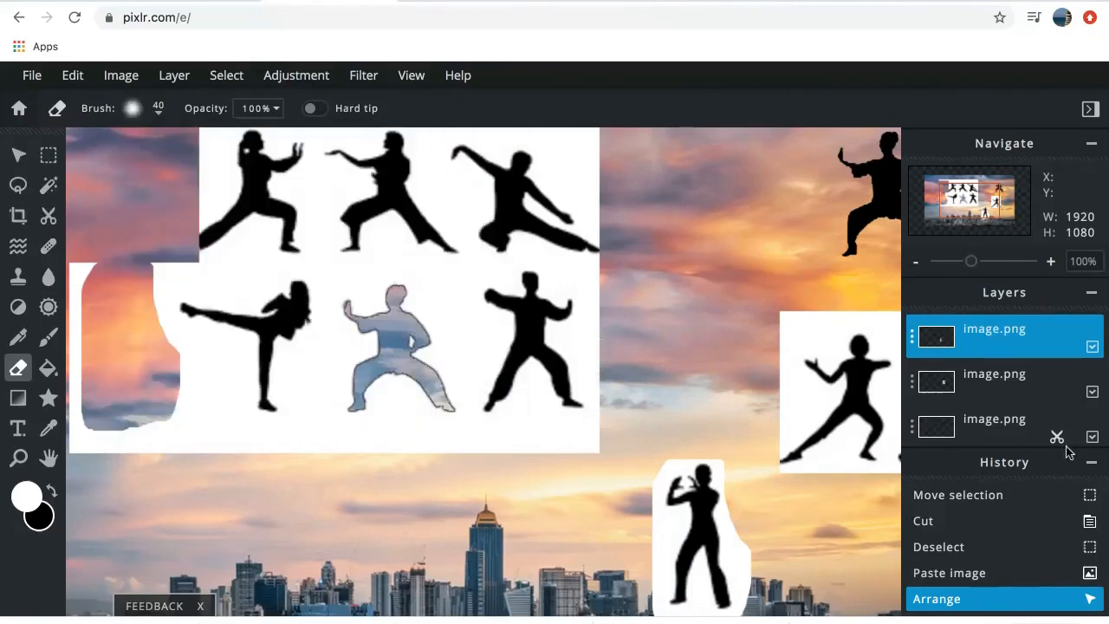
Erase part of the white background around the fourth lower-row silhouette on the tai chi.jpg layer.
{"action": "scroll", "coordinate": [996, 421], "scroll_direction": "down", "scroll_amount": 2}
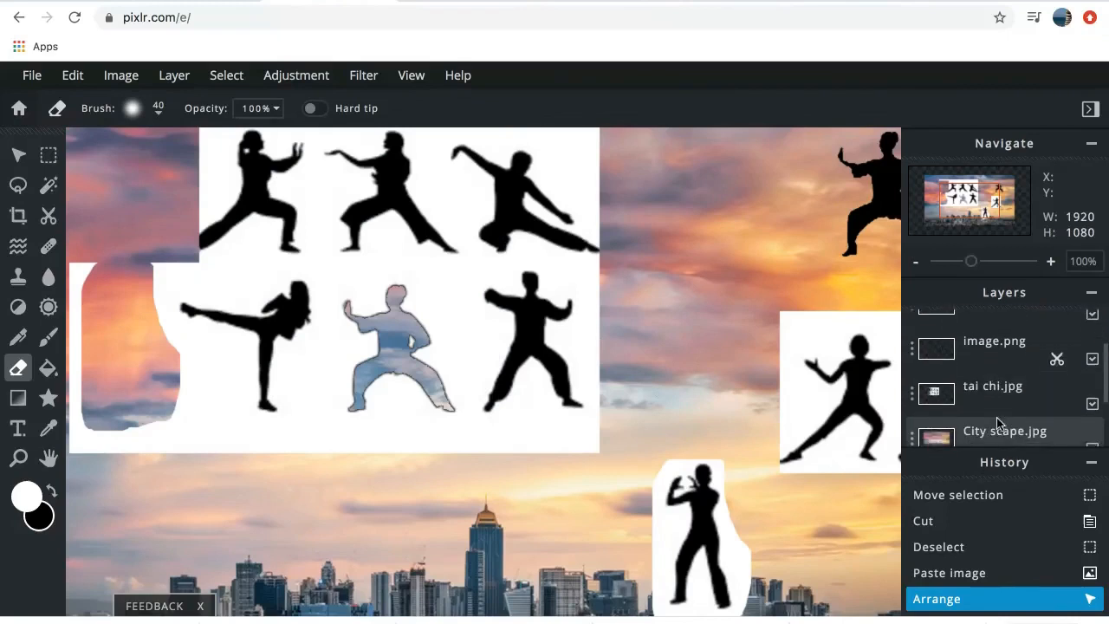
{"action": "left_click", "coordinate": [999, 375]}
{"action": "mouse_move", "coordinate": [618, 395]}
{"action": "left_mouse_down"}
{"action": "mouse_move", "coordinate": [562, 441]}
{"action": "mouse_move", "coordinate": [521, 418]}
{"action": "mouse_move", "coordinate": [530, 404]}
{"action": "mouse_move", "coordinate": [547, 427]}
{"action": "mouse_move", "coordinate": [586, 438]}
{"action": "mouse_move", "coordinate": [546, 416]}
{"action": "mouse_move", "coordinate": [588, 414]}
{"action": "mouse_move", "coordinate": [593, 376]}
{"action": "mouse_move", "coordinate": [572, 345]}
{"action": "mouse_move", "coordinate": [585, 338]}
{"action": "mouse_move", "coordinate": [596, 399]}
{"action": "mouse_move", "coordinate": [527, 393]}
{"action": "mouse_move", "coordinate": [514, 446]}
{"action": "mouse_move", "coordinate": [535, 449]}
{"action": "mouse_move", "coordinate": [519, 430]}
{"action": "mouse_move", "coordinate": [413, 439]}
{"action": "left_mouse_up"}
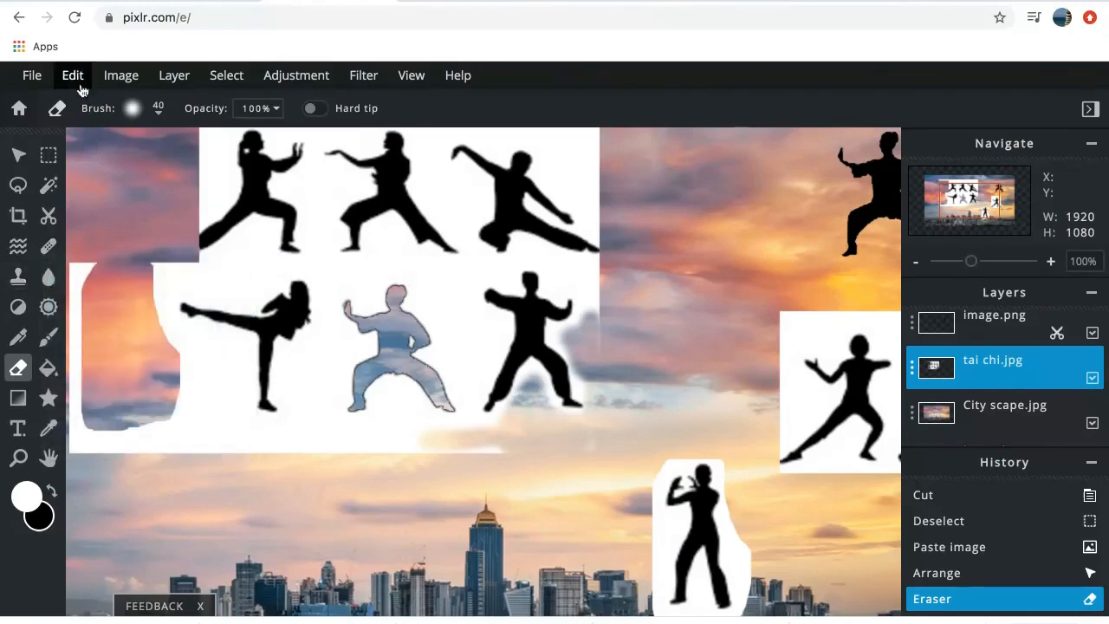
Move the rectangular silhouette closer to the tai chi image and place the wand-cut silhouette directly above it.
{"action": "left_click", "coordinate": [19, 154]}
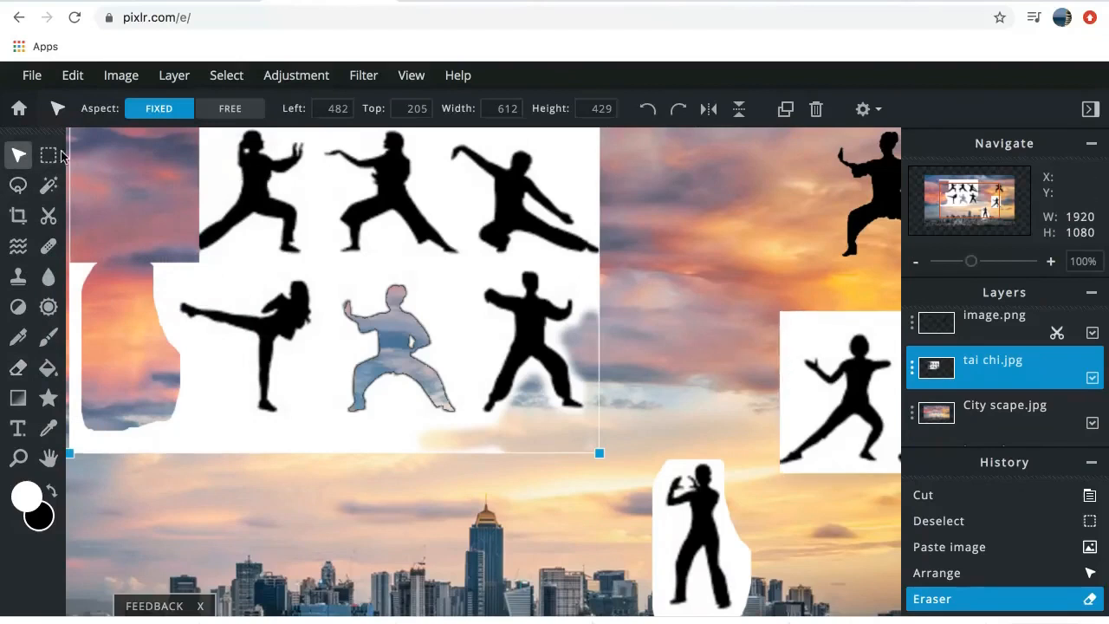
{"action": "left_click", "coordinate": [784, 414]}
{"action": "left_click_drag", "start_coordinate": [779, 411], "coordinate": [633, 356]}
{"action": "left_click_drag", "start_coordinate": [840, 211], "coordinate": [687, 214]}
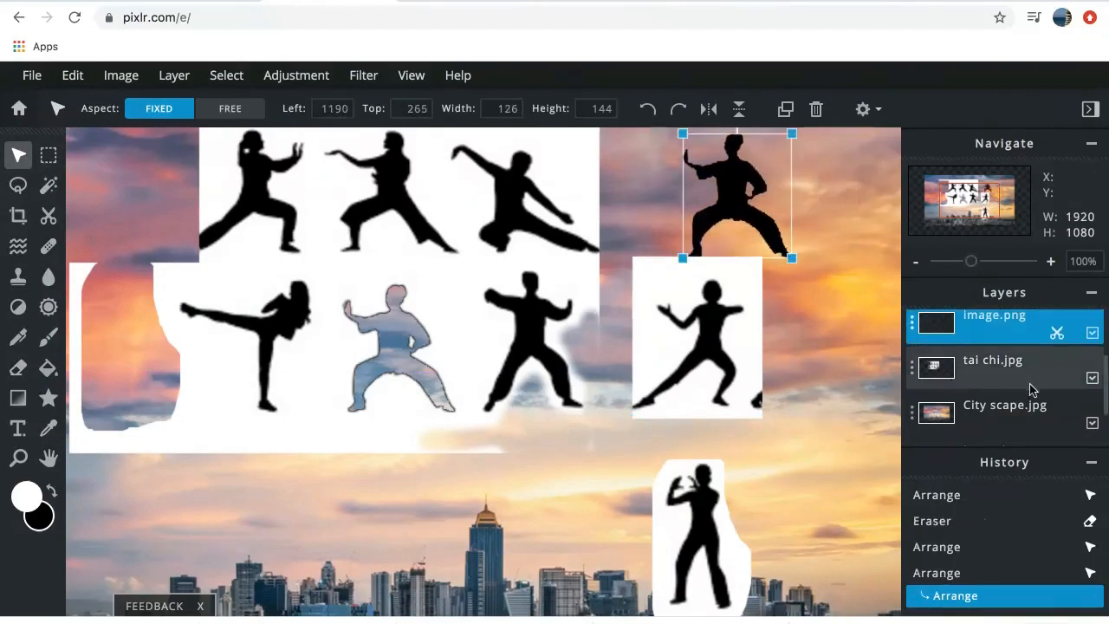
Look through the layer stack and select the tai chi.jpg layer.
{"action": "scroll", "coordinate": [1031, 390], "scroll_direction": "up", "scroll_amount": 2}
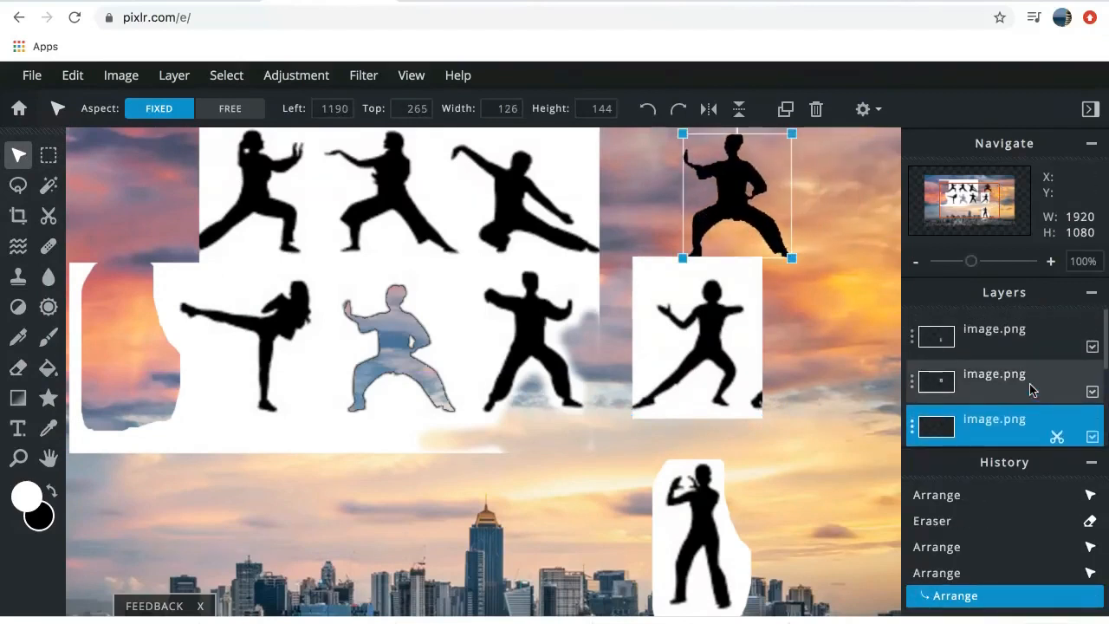
{"action": "scroll", "coordinate": [1031, 389], "scroll_direction": "down", "scroll_amount": 3}
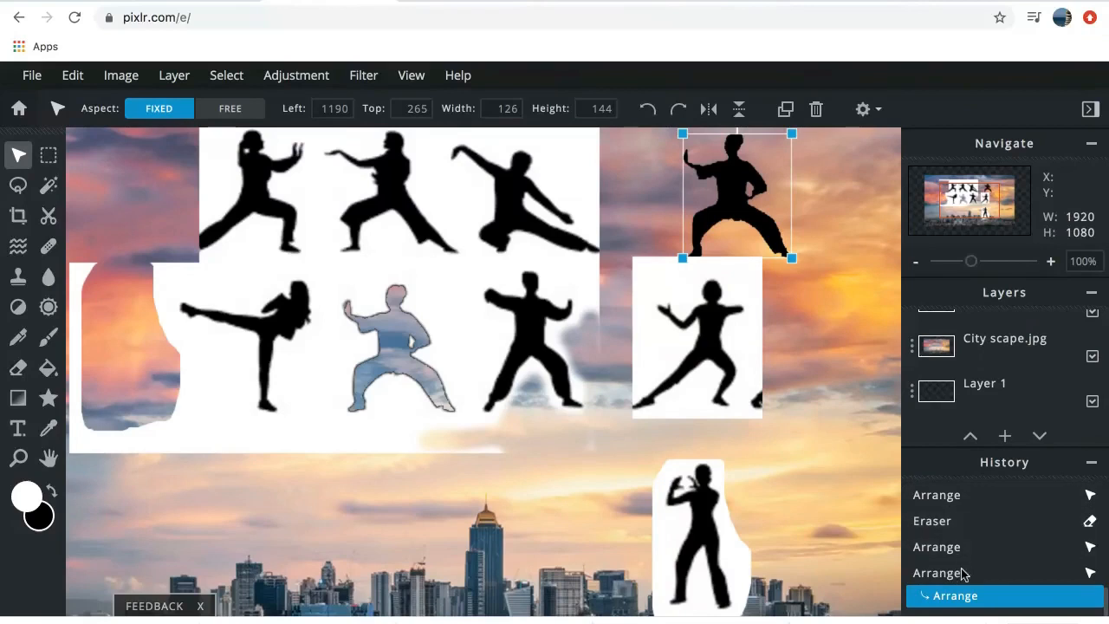
{"action": "scroll", "coordinate": [986, 407], "scroll_direction": "up", "scroll_amount": 5}
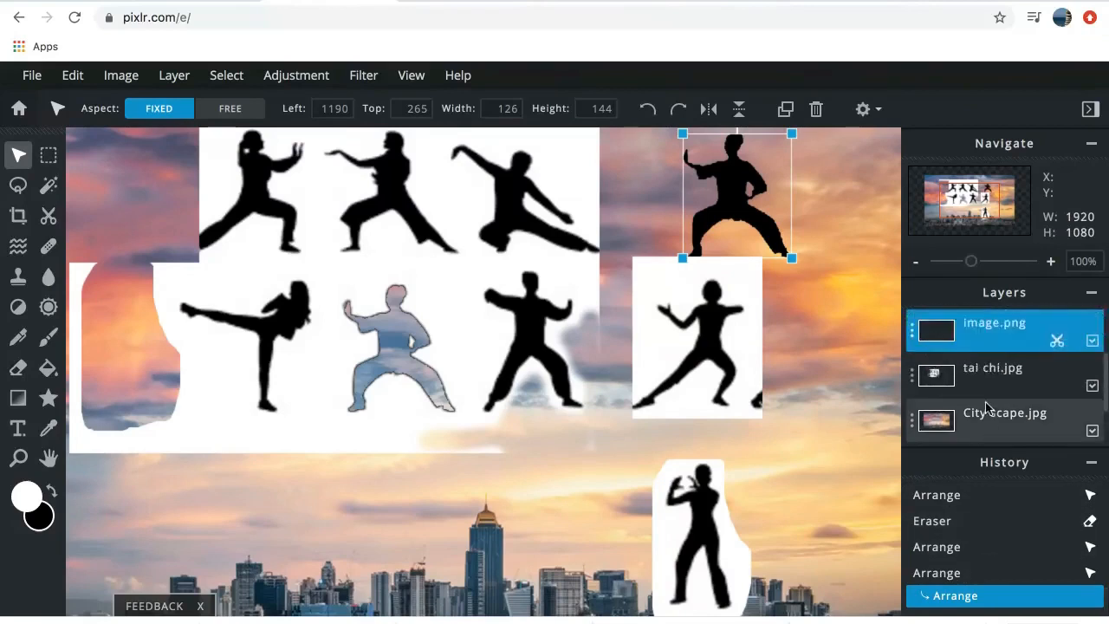
{"action": "scroll", "coordinate": [986, 407], "scroll_direction": "down", "scroll_amount": 1}
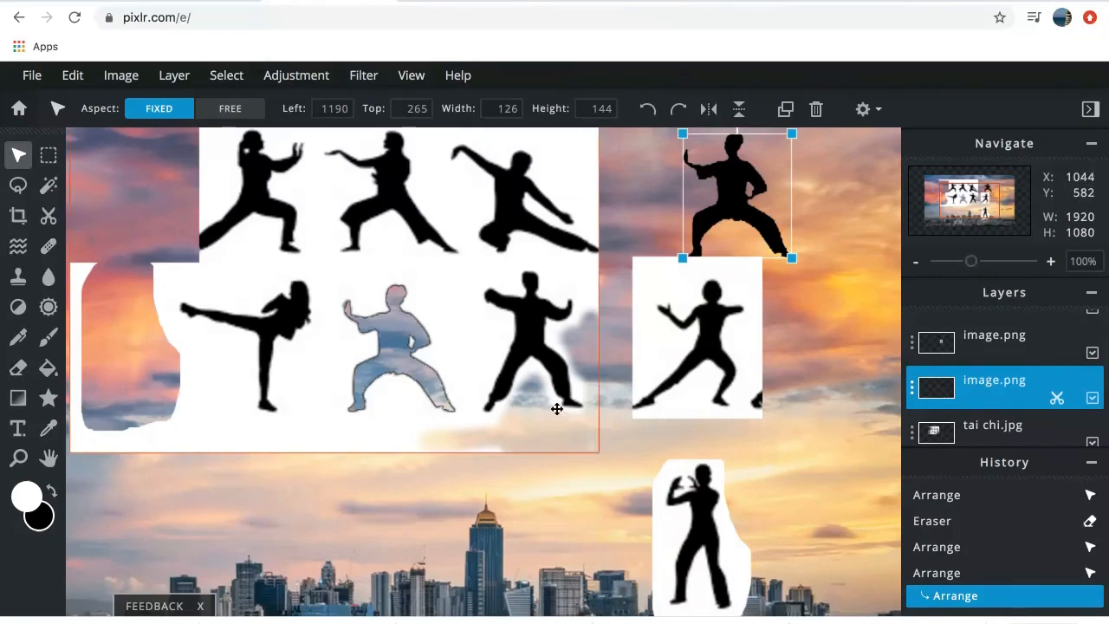
{"action": "left_click", "coordinate": [528, 377]}
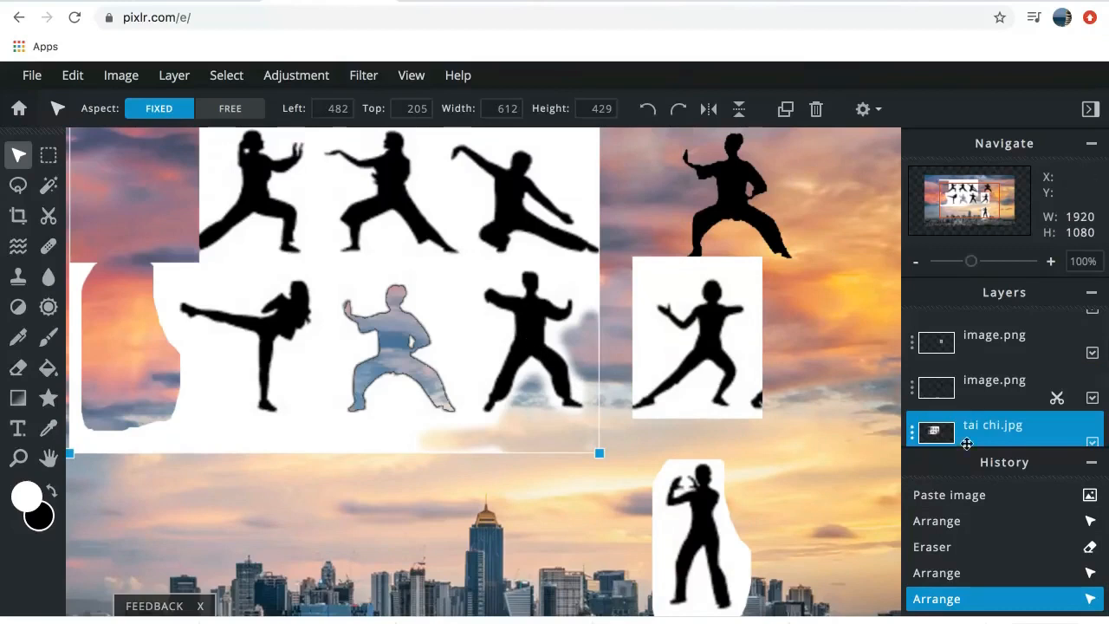
Step back through the history to undo the eraser, lasso and marquee edits on the tai chi image.
{"action": "scroll", "coordinate": [989, 523], "scroll_direction": "up", "scroll_amount": 1}
{"action": "left_click", "coordinate": [989, 522]}
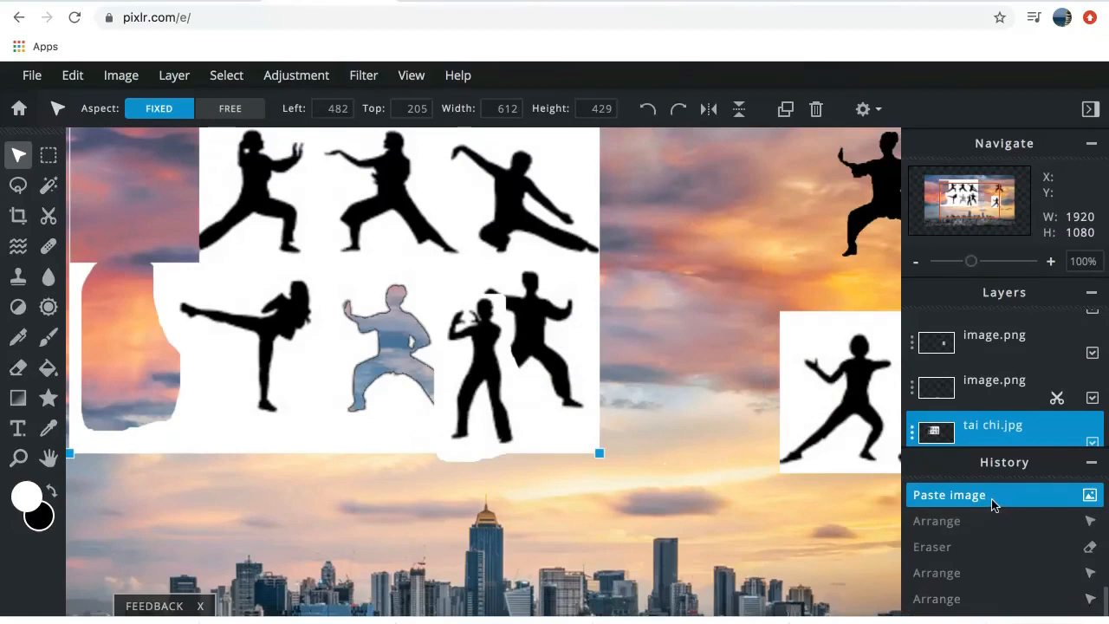
{"action": "scroll", "coordinate": [992, 503], "scroll_direction": "up", "scroll_amount": 5}
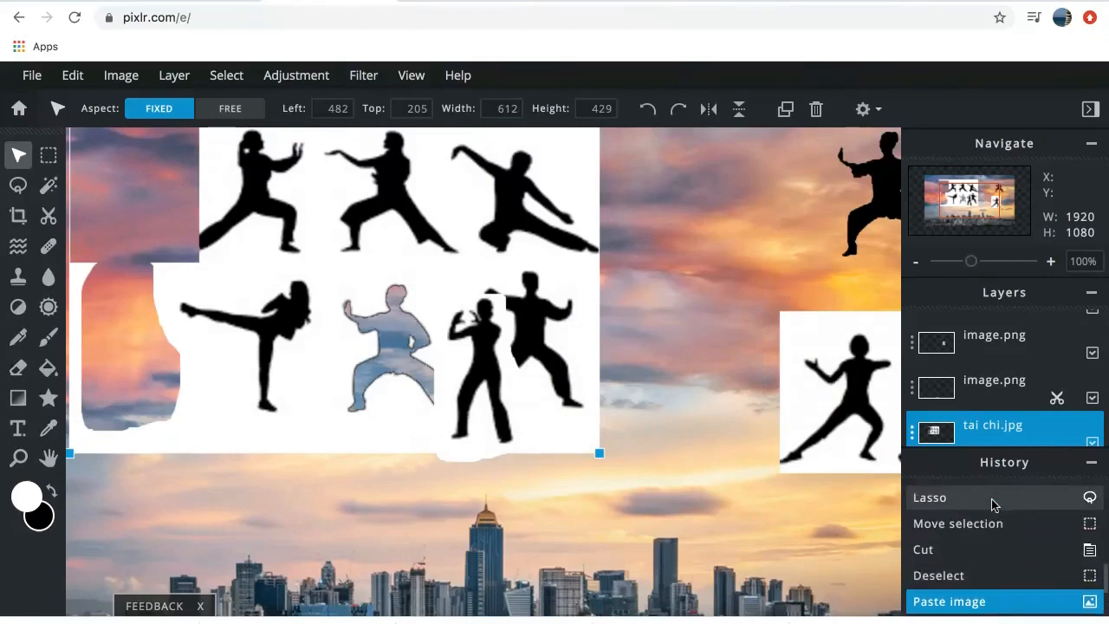
{"action": "left_click", "coordinate": [993, 498]}
{"action": "scroll", "coordinate": [993, 503], "scroll_direction": "up", "scroll_amount": 2}
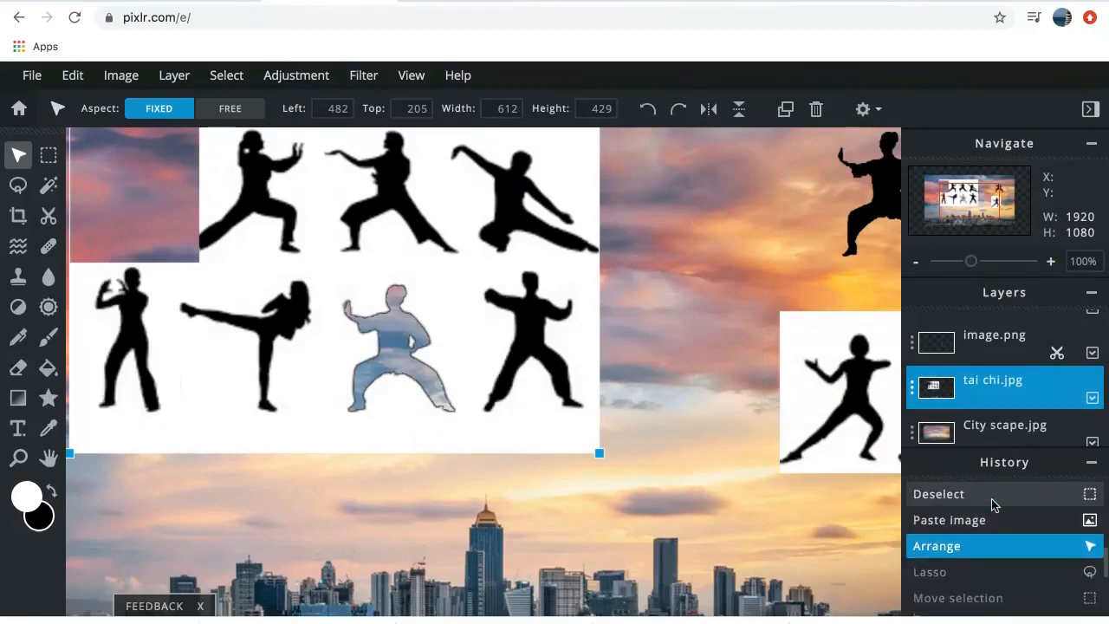
{"action": "left_click", "coordinate": [993, 501]}
{"action": "scroll", "coordinate": [991, 499], "scroll_direction": "up", "scroll_amount": 3}
{"action": "left_click", "coordinate": [990, 493]}
Revert the history to the Add image state, undoing the Wand cutout and the tai chi image's enlargement.
{"action": "scroll", "coordinate": [991, 498], "scroll_direction": "up", "scroll_amount": 3}
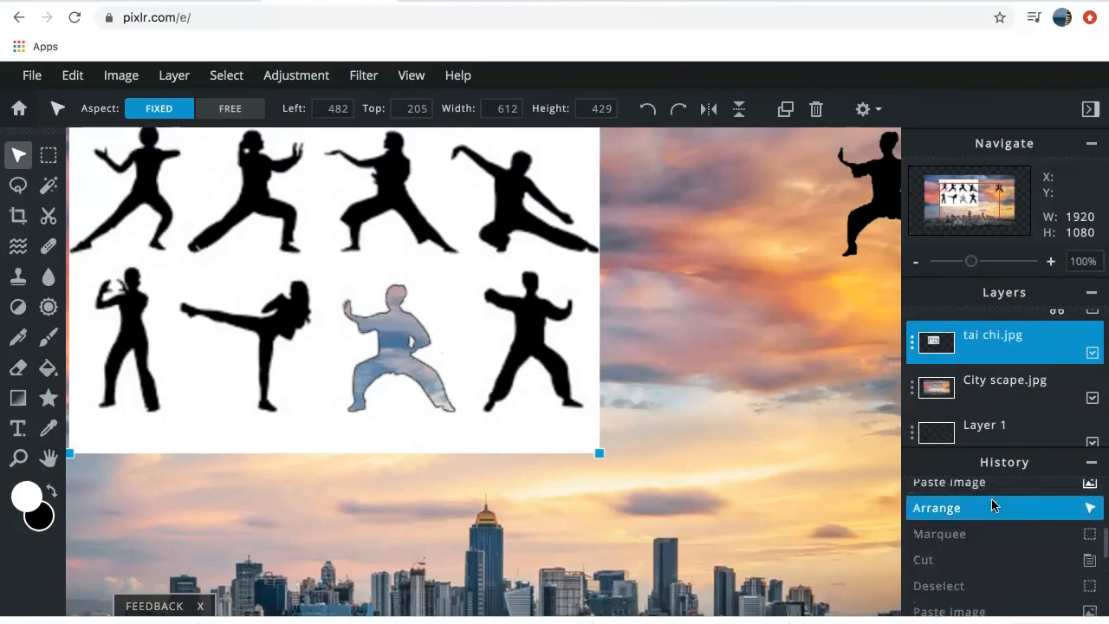
{"action": "left_click", "coordinate": [993, 502]}
{"action": "scroll", "coordinate": [992, 503], "scroll_direction": "up", "scroll_amount": 2}
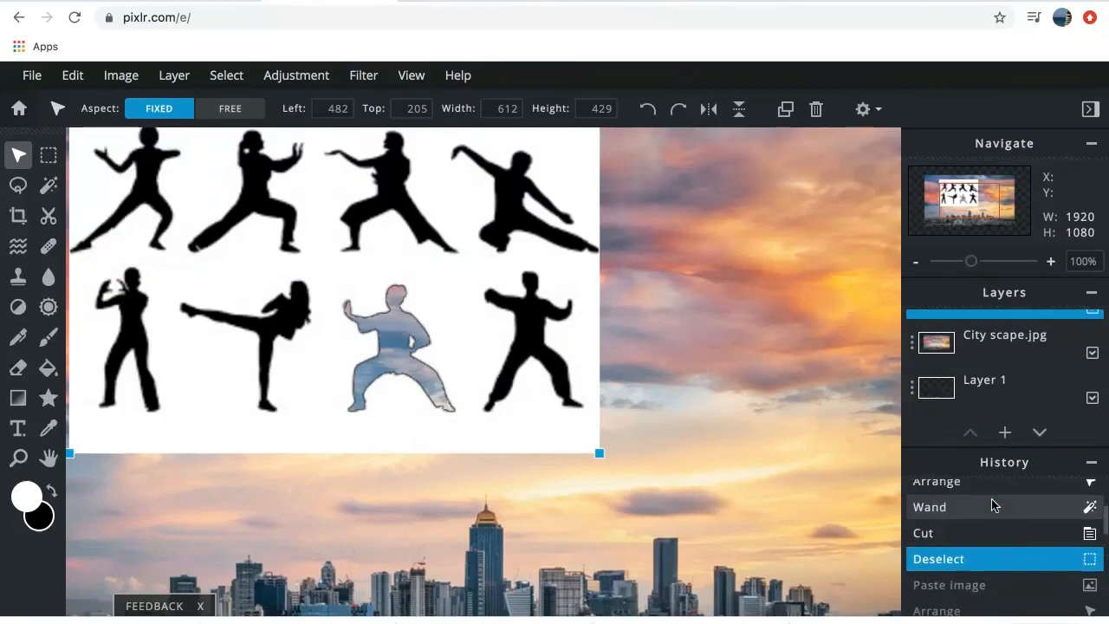
{"action": "left_click", "coordinate": [994, 505]}
{"action": "scroll", "coordinate": [993, 502], "scroll_direction": "up", "scroll_amount": 3}
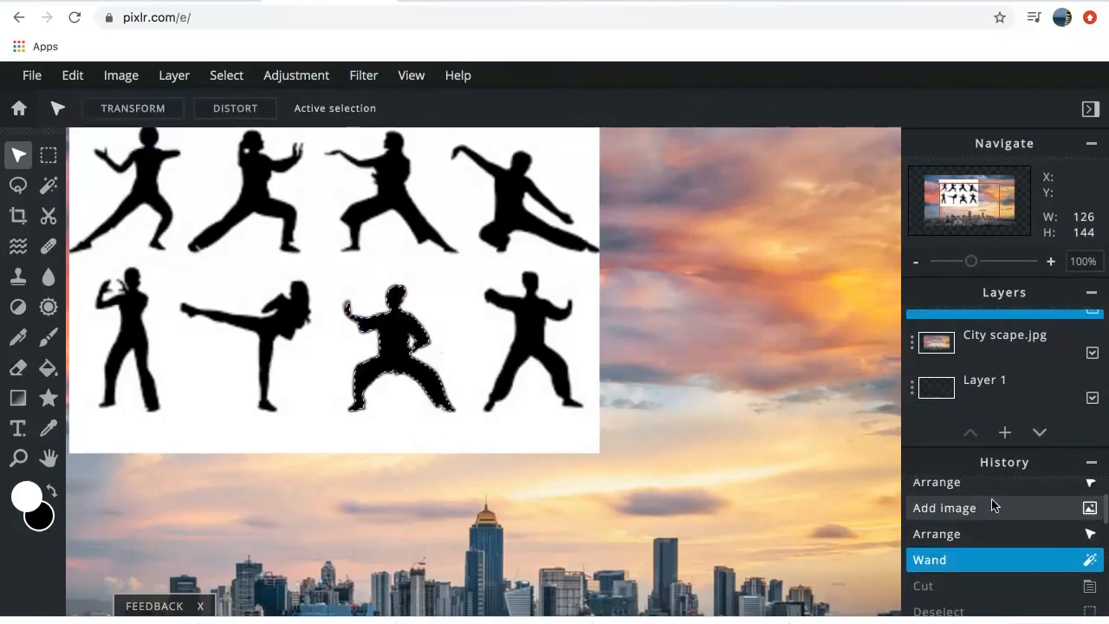
{"action": "left_click", "coordinate": [993, 505]}
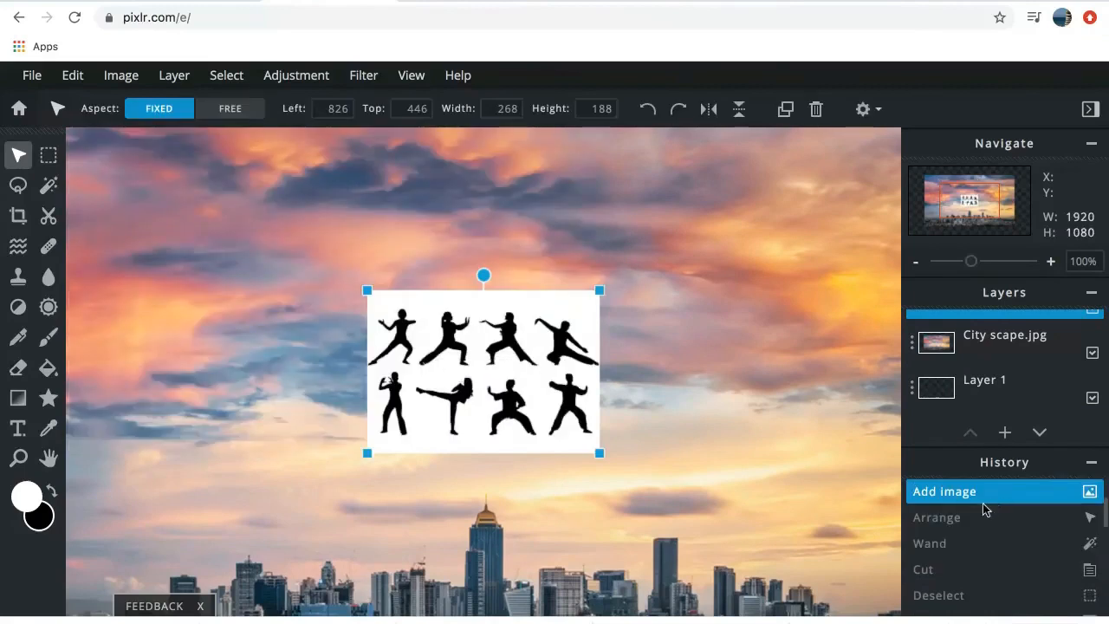
Select the City scape.jpg layer and restore the undone edits by moving the history forward to the last Eraser entry.
{"action": "left_click", "coordinate": [979, 384]}
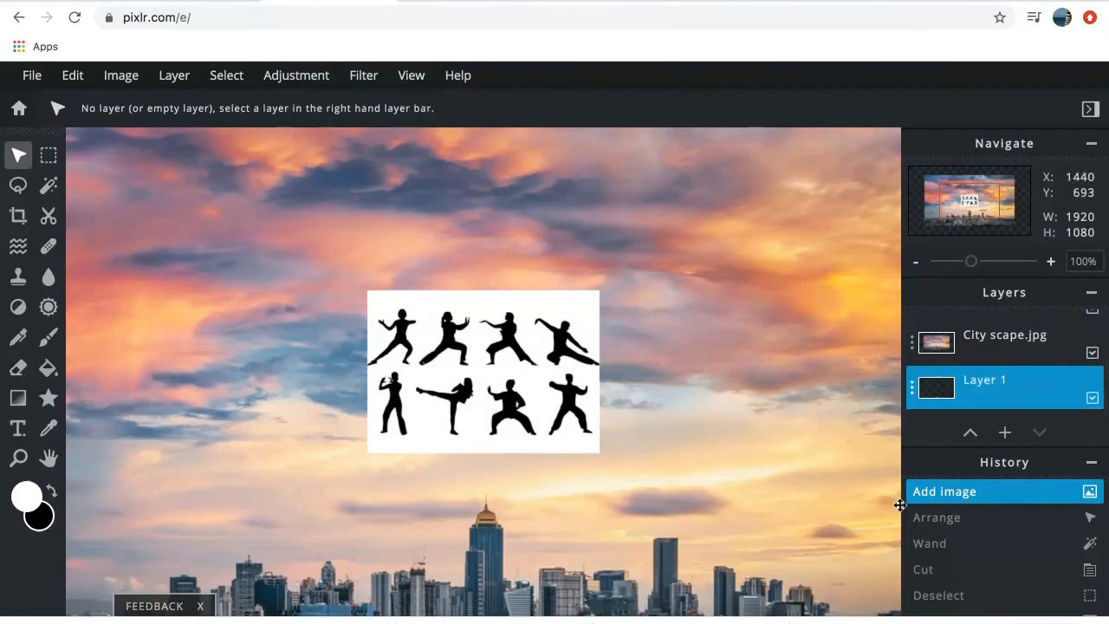
{"action": "scroll", "coordinate": [991, 525], "scroll_direction": "down", "scroll_amount": 1}
{"action": "scroll", "coordinate": [994, 534], "scroll_direction": "up", "scroll_amount": 1}
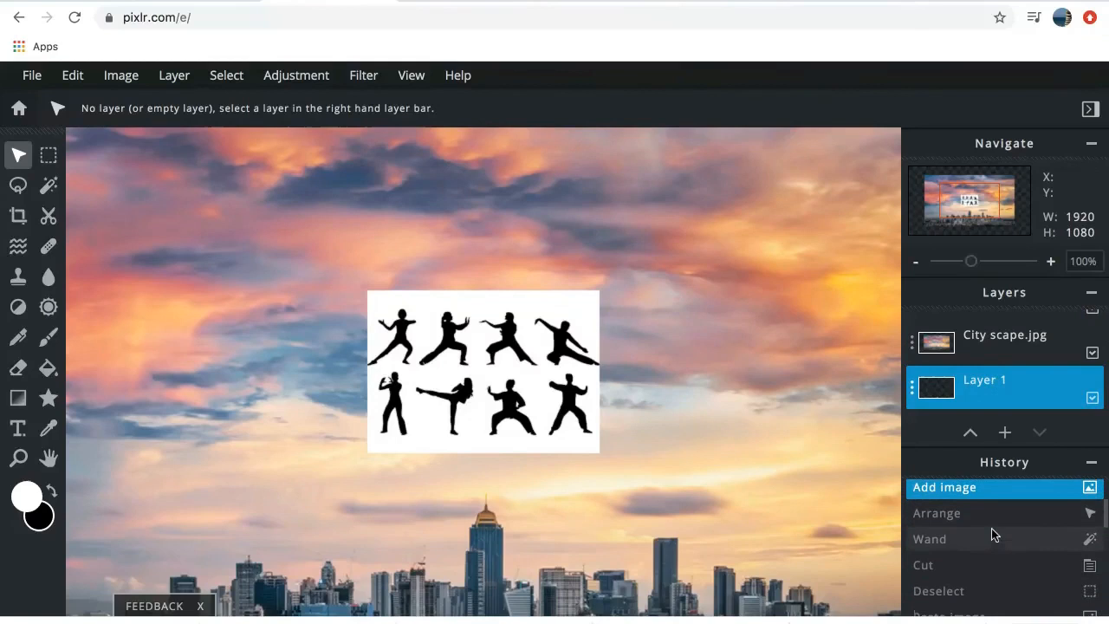
{"action": "left_click", "coordinate": [1021, 355]}
{"action": "scroll", "coordinate": [1007, 534], "scroll_direction": "down", "scroll_amount": 2}
{"action": "scroll", "coordinate": [1008, 537], "scroll_direction": "down", "scroll_amount": 2}
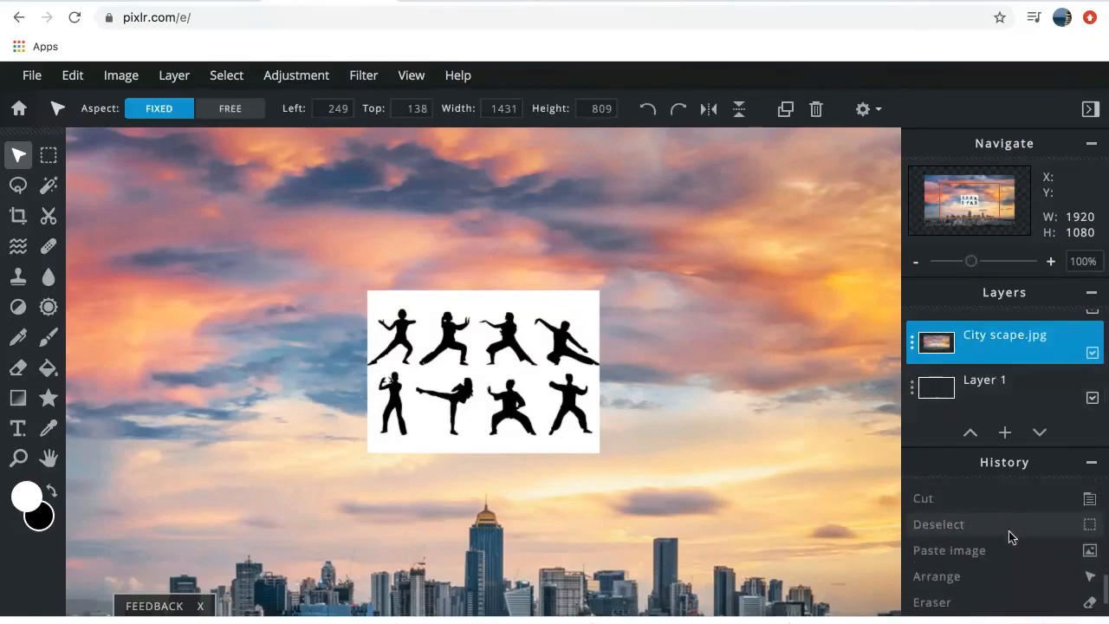
{"action": "key", "text": "ctrl+y"}
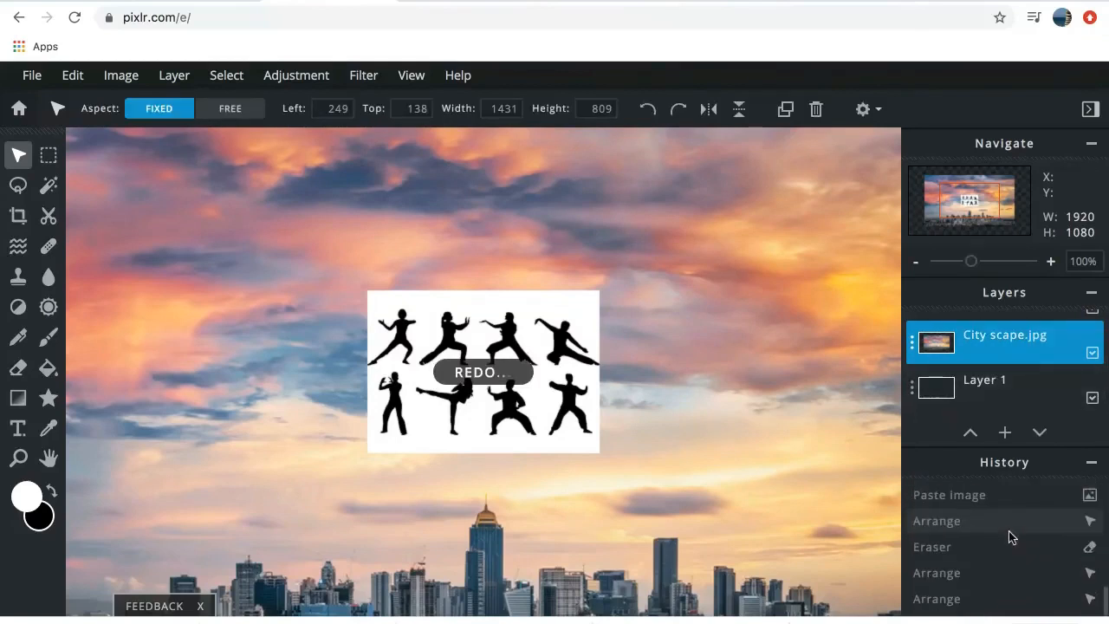
{"action": "left_click", "coordinate": [993, 567]}
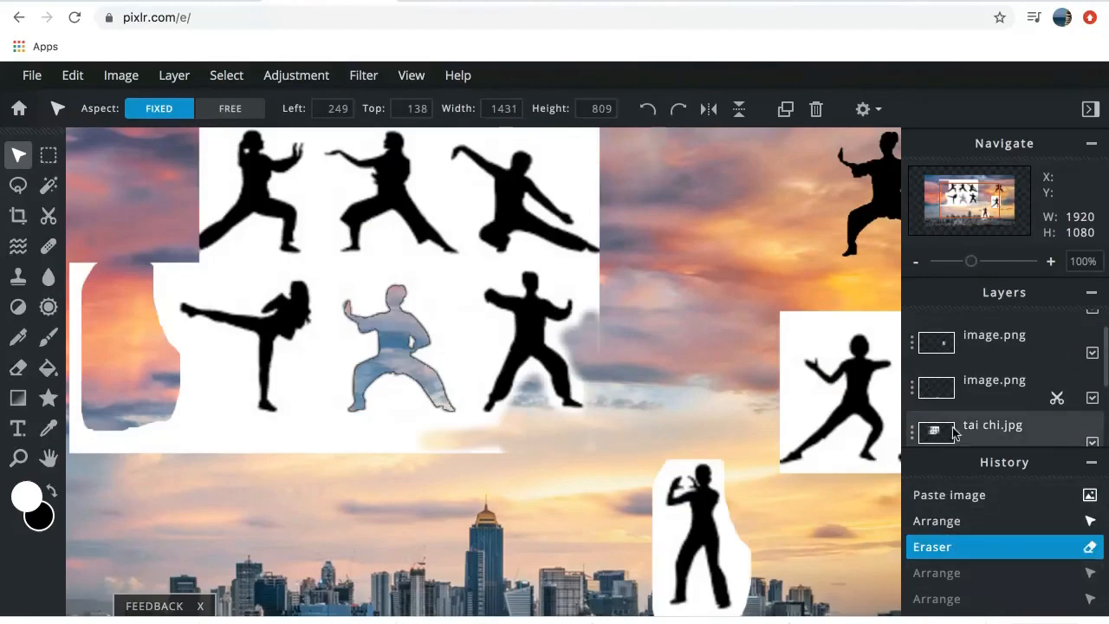
Select the image.png layer directly above tai chi.jpg and toggle its visibility off and on to identify its silhouette.
{"action": "left_click", "coordinate": [981, 381]}
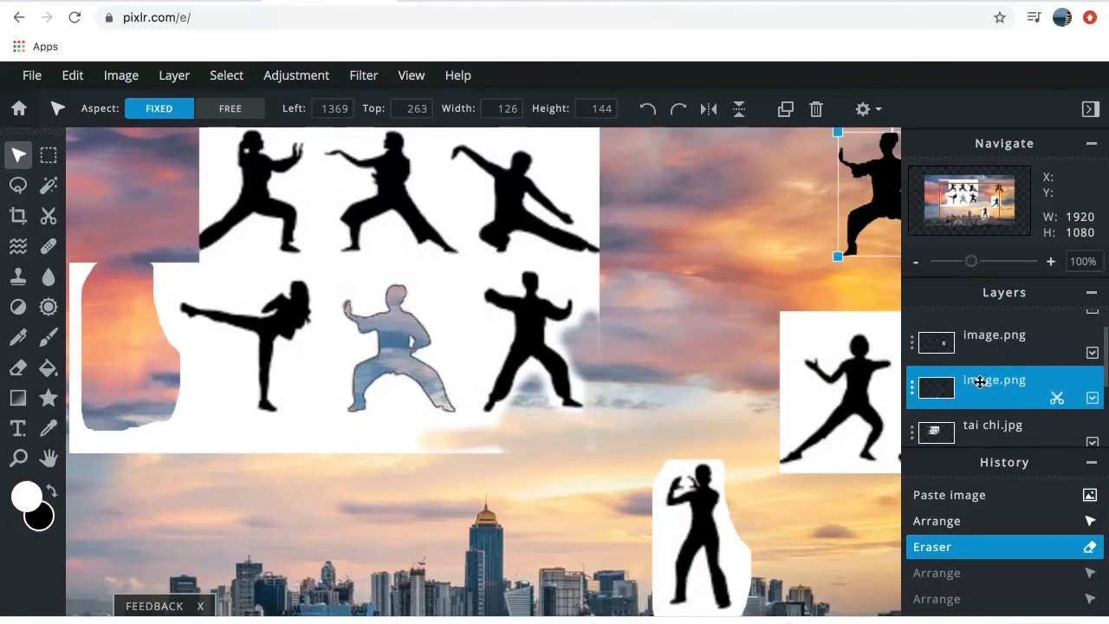
{"action": "left_click", "coordinate": [1093, 398]}
{"action": "left_click", "coordinate": [1093, 398]}
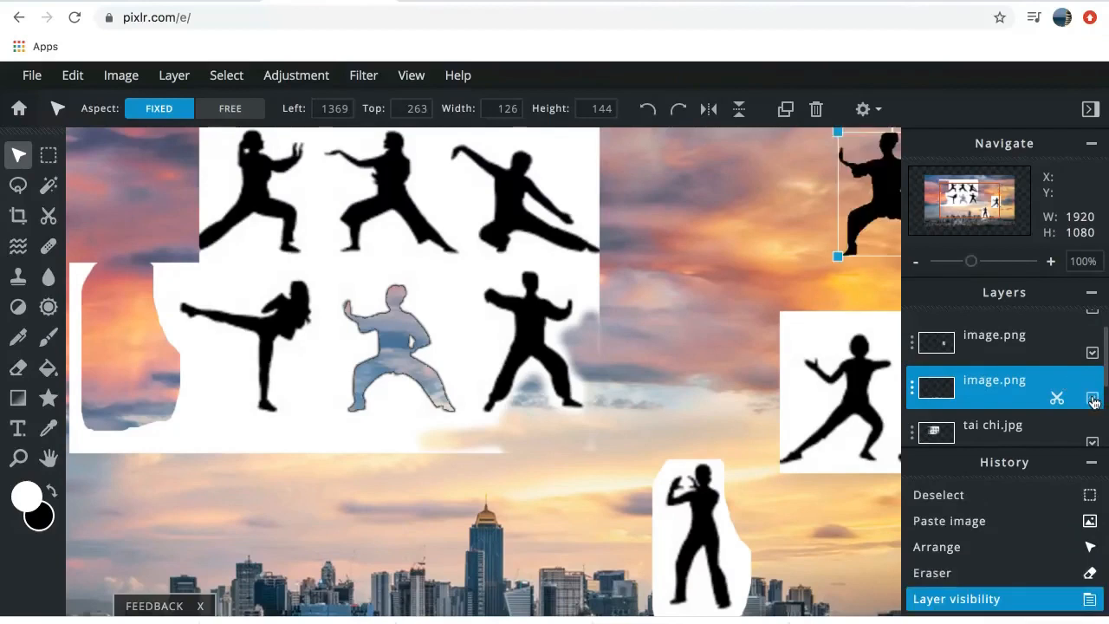
Rename the image.png layer directly above tai chi.jpg to Horse Stance.png and close its layer settings.
{"action": "double_click", "coordinate": [1010, 381]}
{"action": "left_click", "coordinate": [820, 318]}
{"action": "triple_click", "coordinate": [819, 318]}
{"action": "left_click", "coordinate": [738, 317]}
{"action": "double_click", "coordinate": [738, 317]}
{"action": "type", "text": "Ho"}
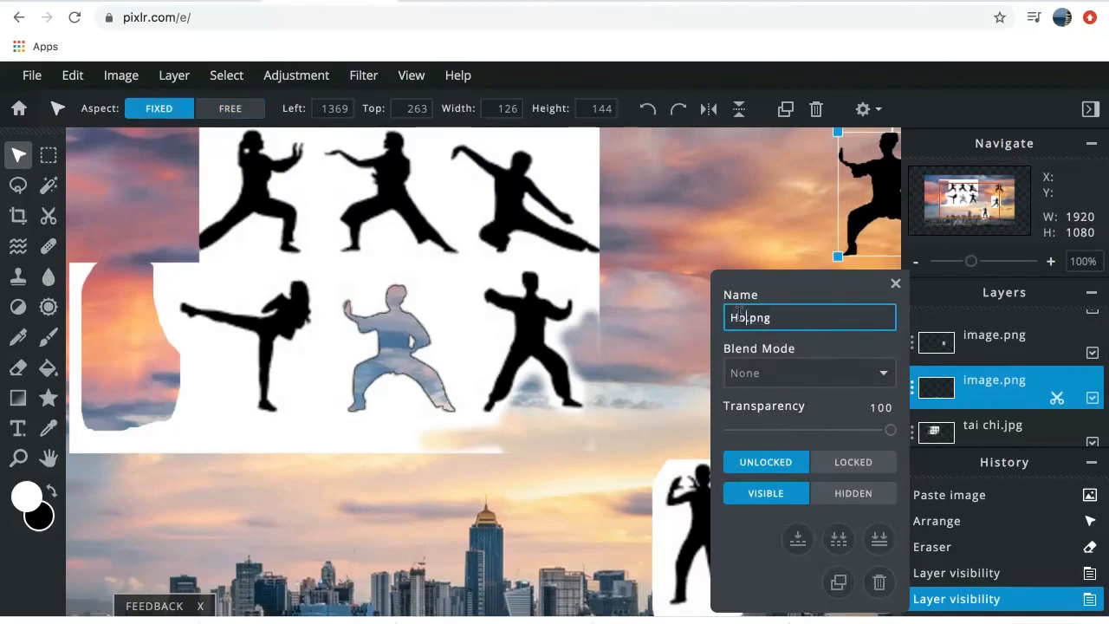
{"action": "type", "text": "rse Stance"}
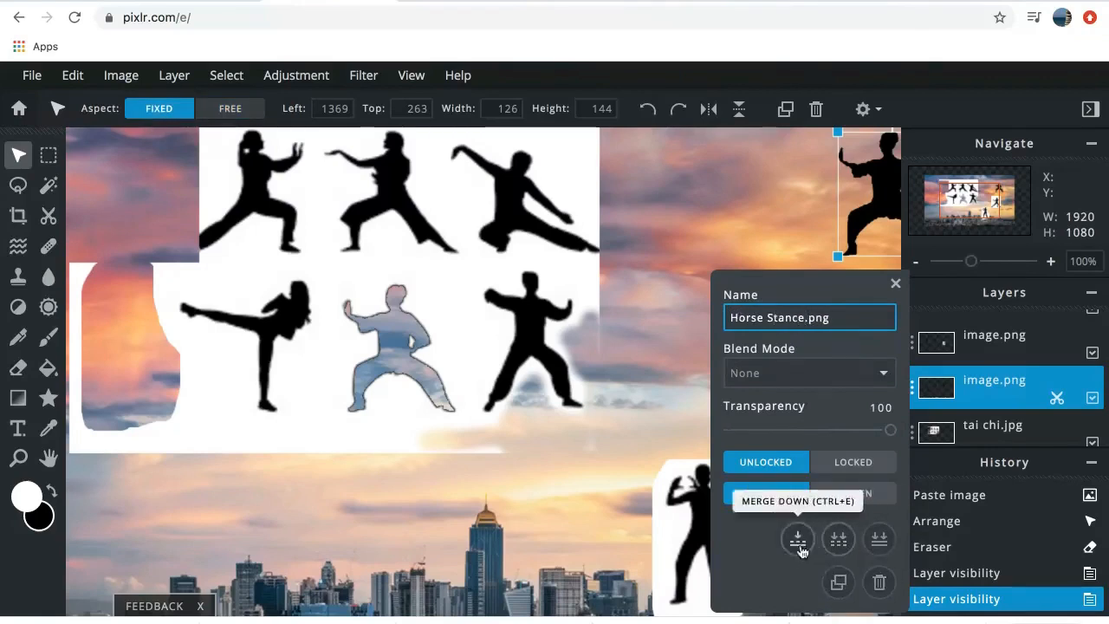
{"action": "key", "text": "Return"}
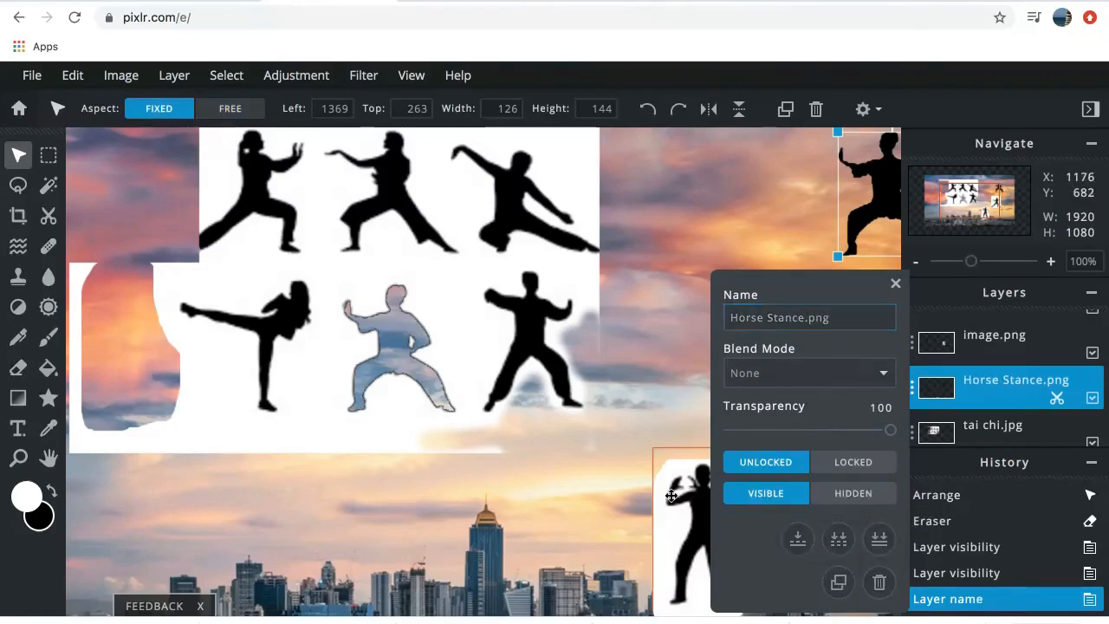
{"action": "left_click", "coordinate": [894, 284]}
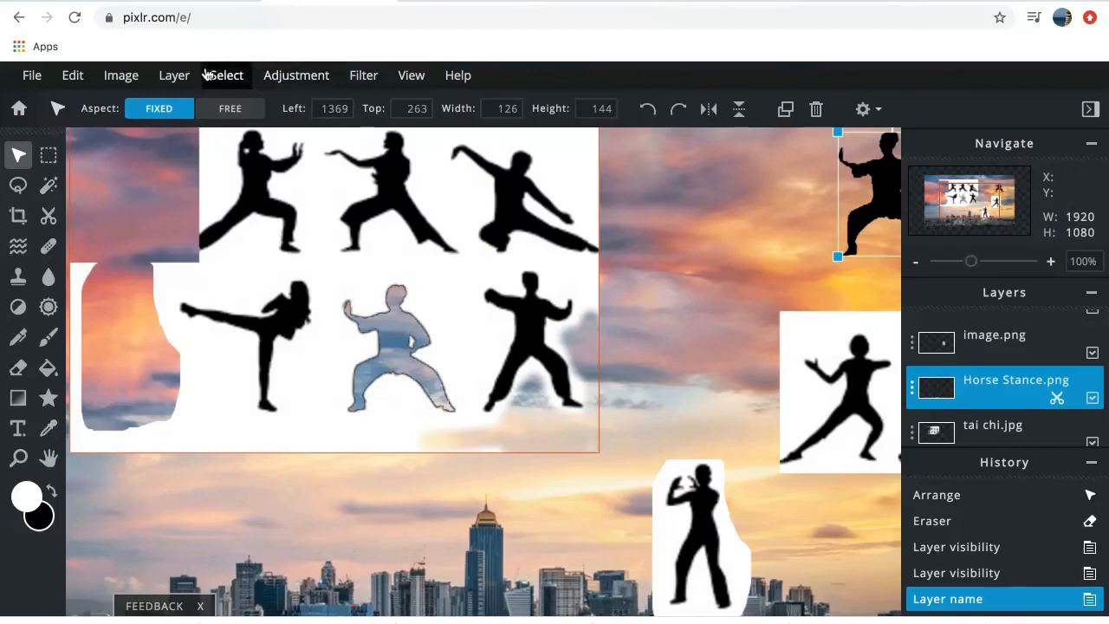
Look over the available layer commands and switch to the WeVideo editor.
{"action": "left_click", "coordinate": [179, 78]}
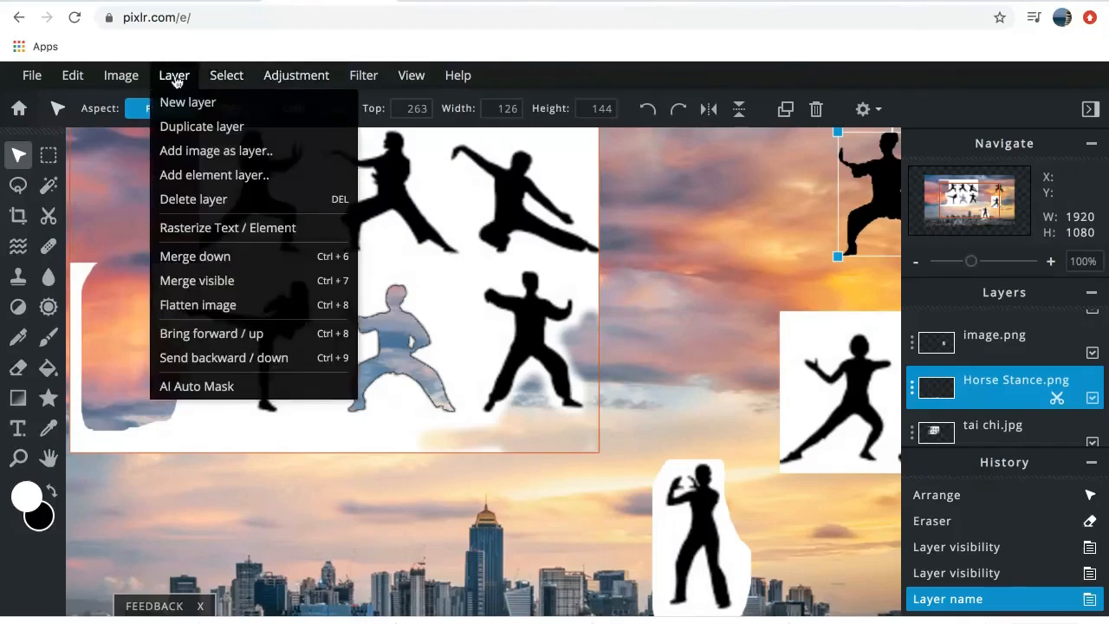
{"action": "left_click", "coordinate": [726, 241]}
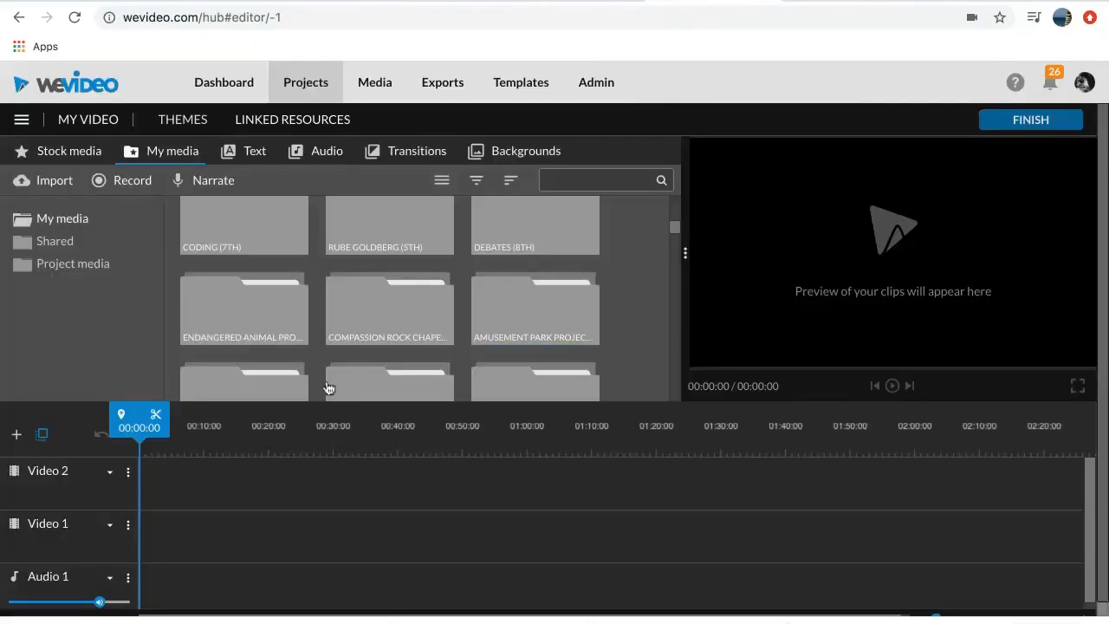
{"action": "mouse_move", "coordinate": [1050, 617]}
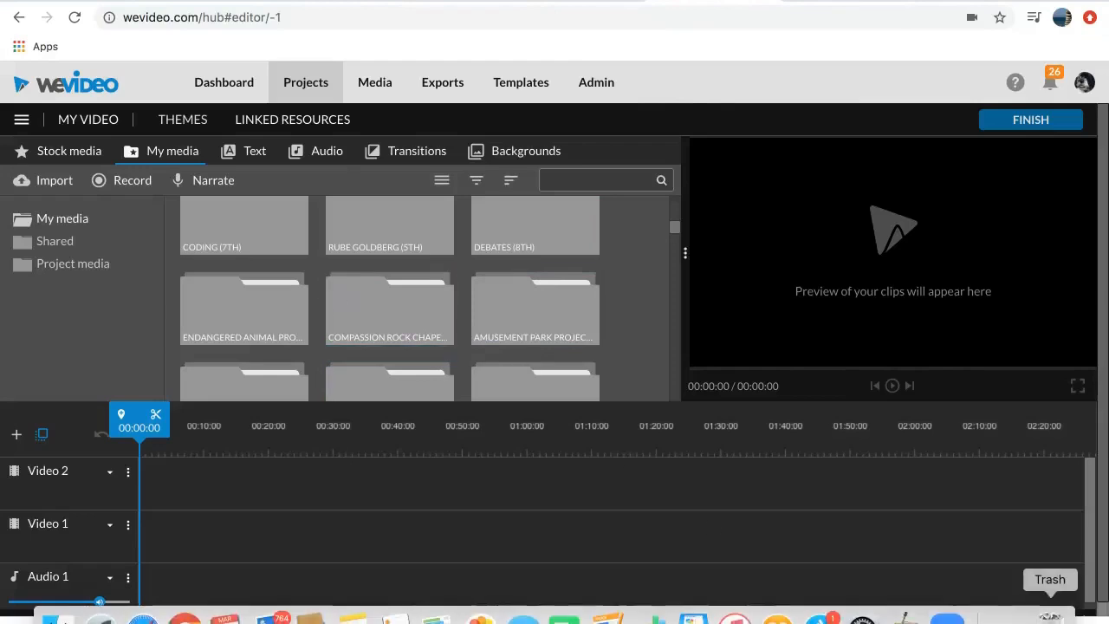